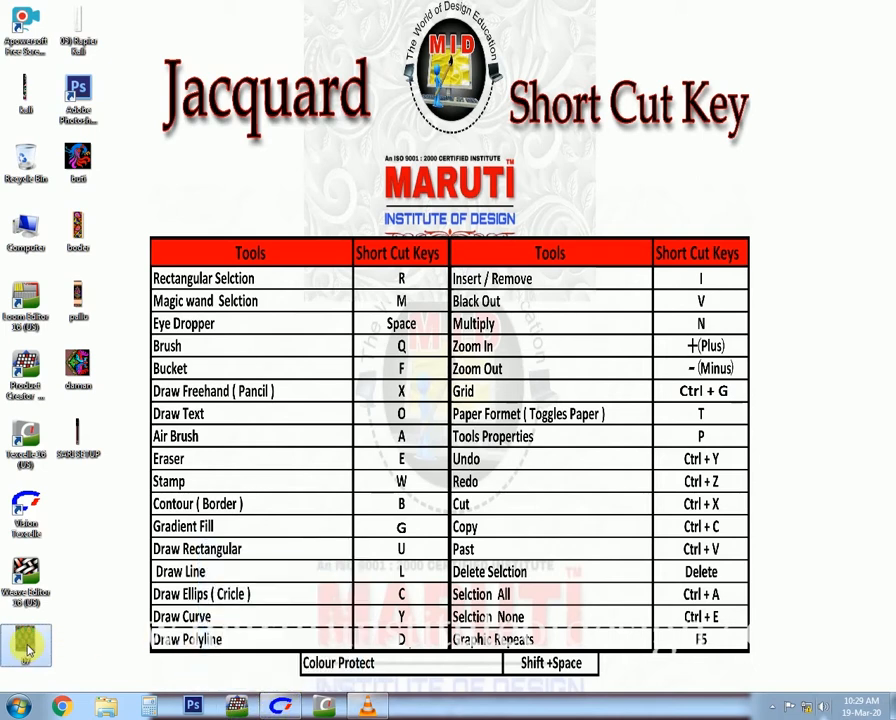
- Switch to Texcelle, close the DES GP 2 design without saving its changes, and minimize the program
{"action": "left_click", "coordinate": [283, 707]}
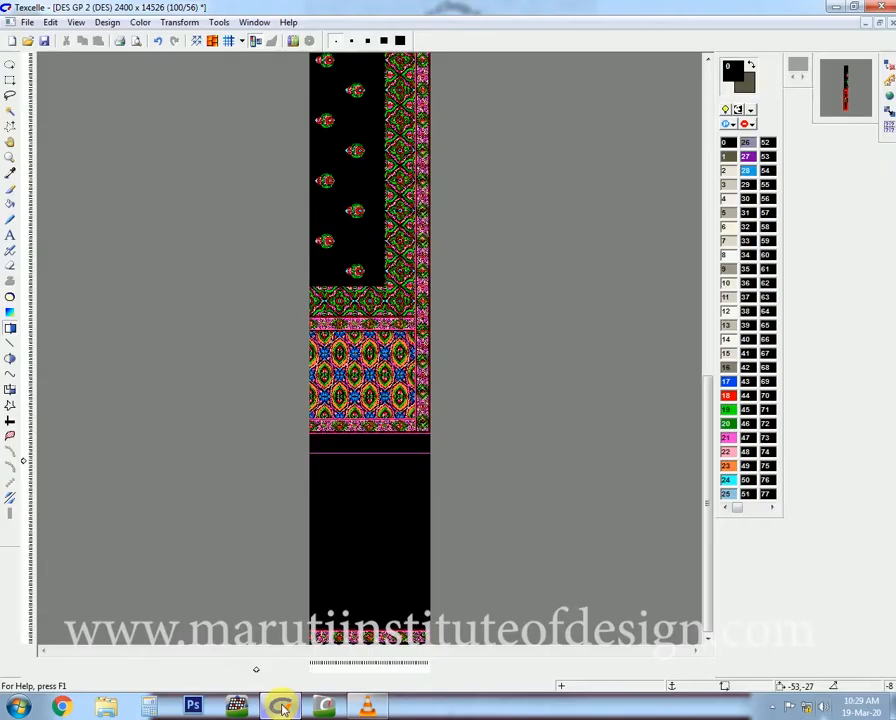
{"action": "left_click", "coordinate": [888, 22]}
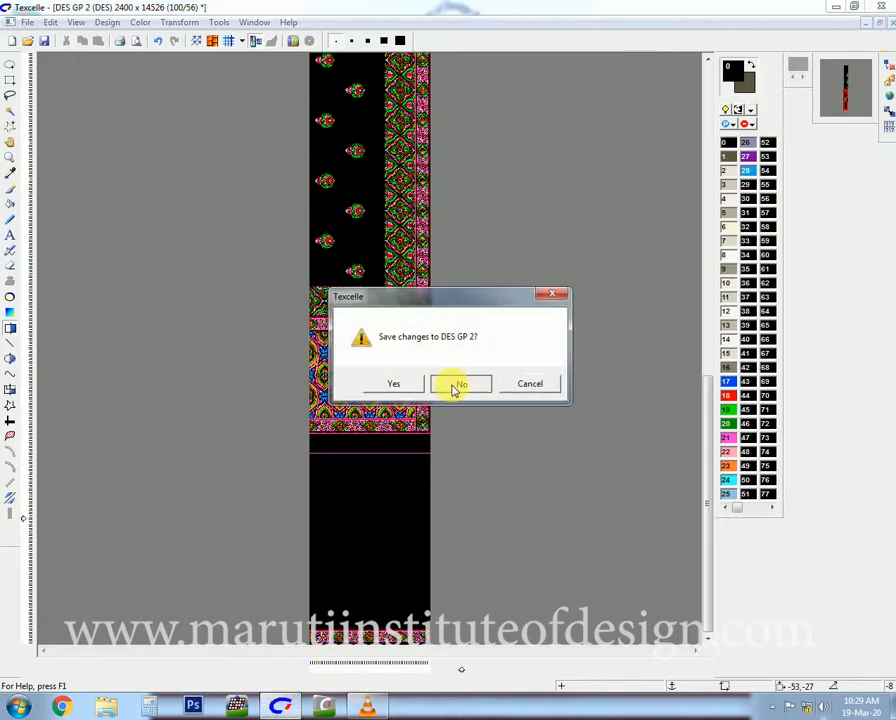
{"action": "left_click", "coordinate": [455, 387]}
{"action": "left_click", "coordinate": [834, 6]}
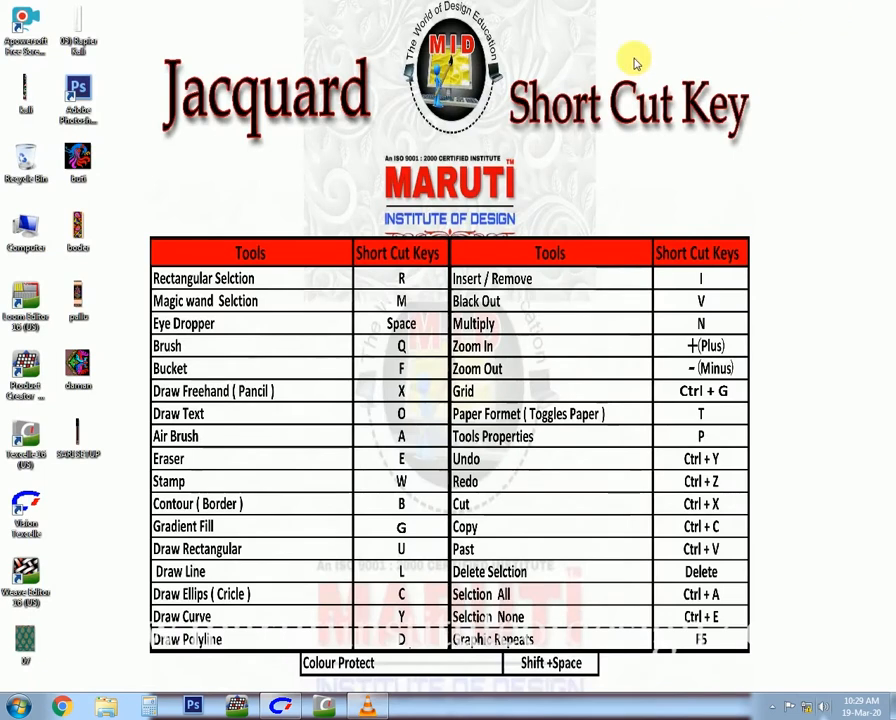
- Launch Photoshop and open the fabric scan 07 from the Desktop
{"action": "double_click", "coordinate": [87, 110]}
{"action": "double_click", "coordinate": [87, 110]}
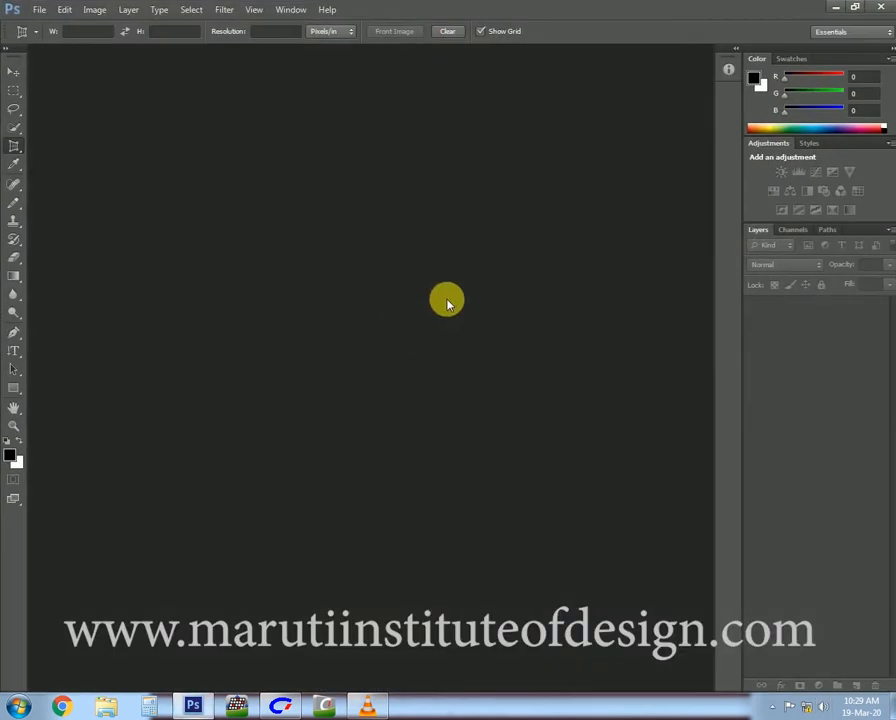
{"action": "left_click", "coordinate": [38, 10]}
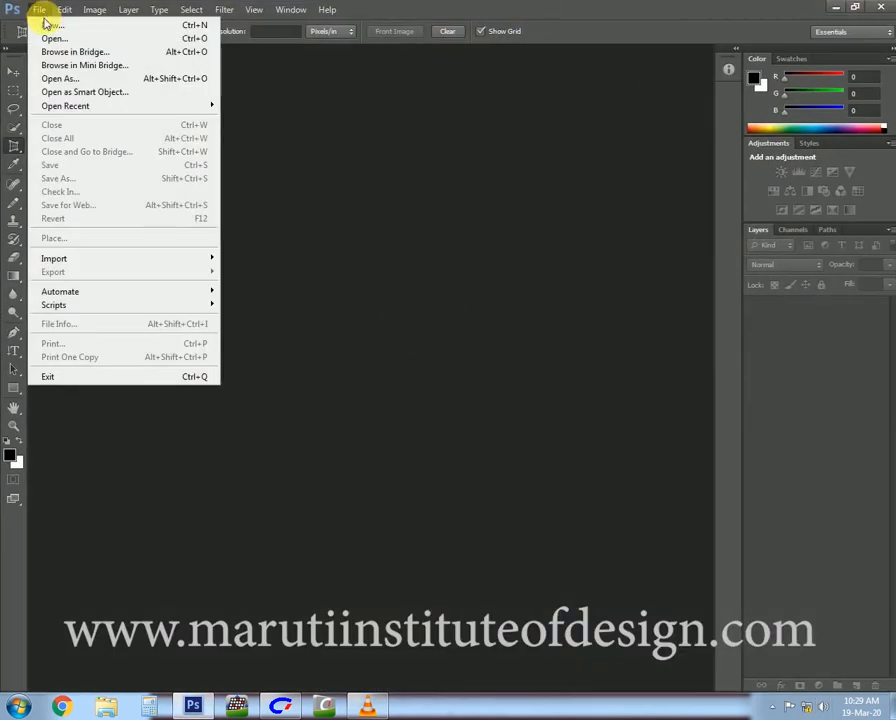
{"action": "left_click", "coordinate": [52, 39]}
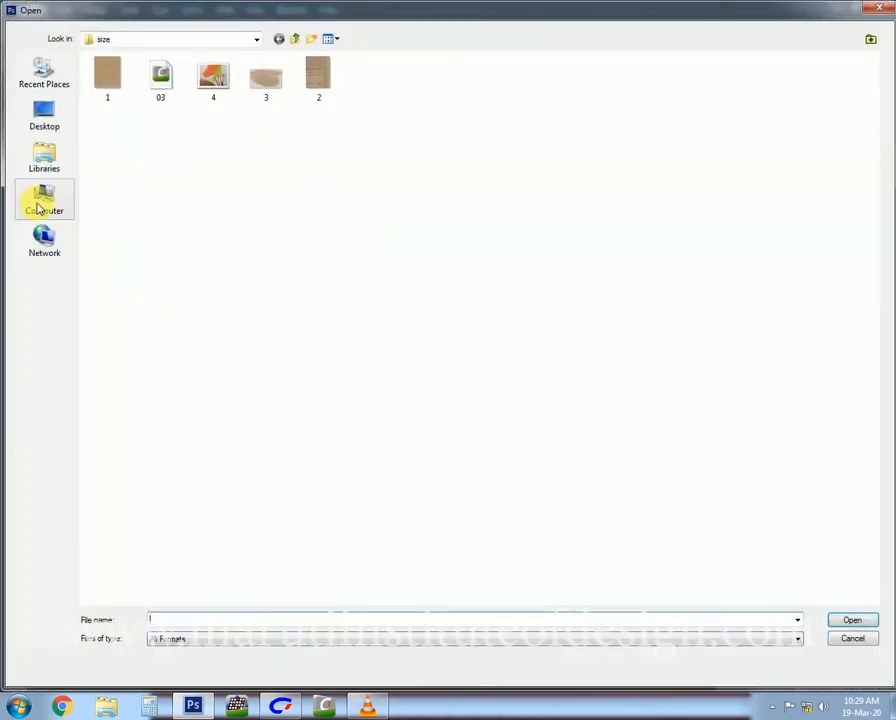
{"action": "left_click", "coordinate": [38, 208]}
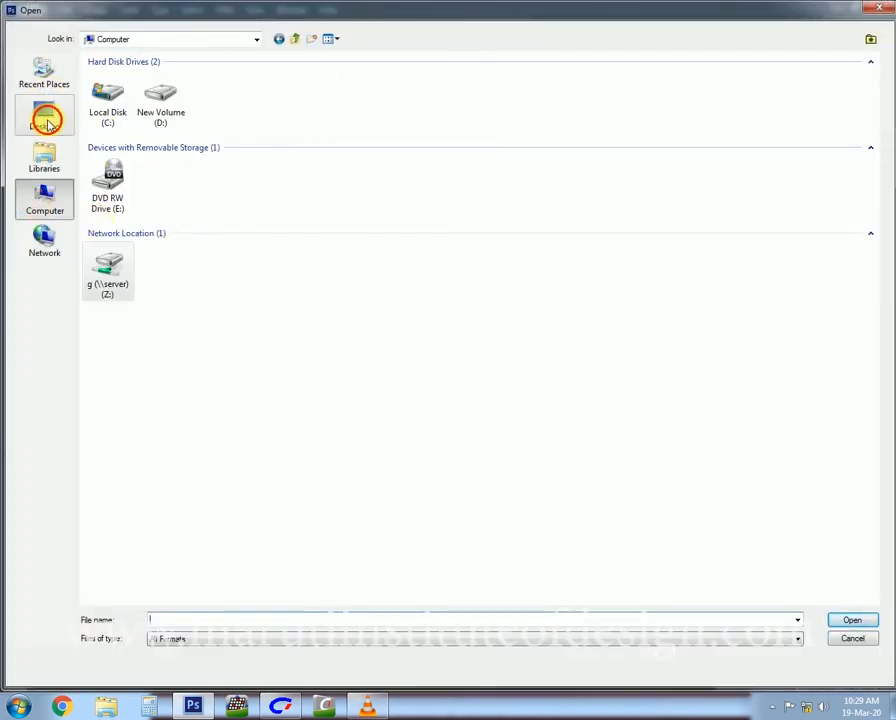
{"action": "left_click", "coordinate": [47, 121]}
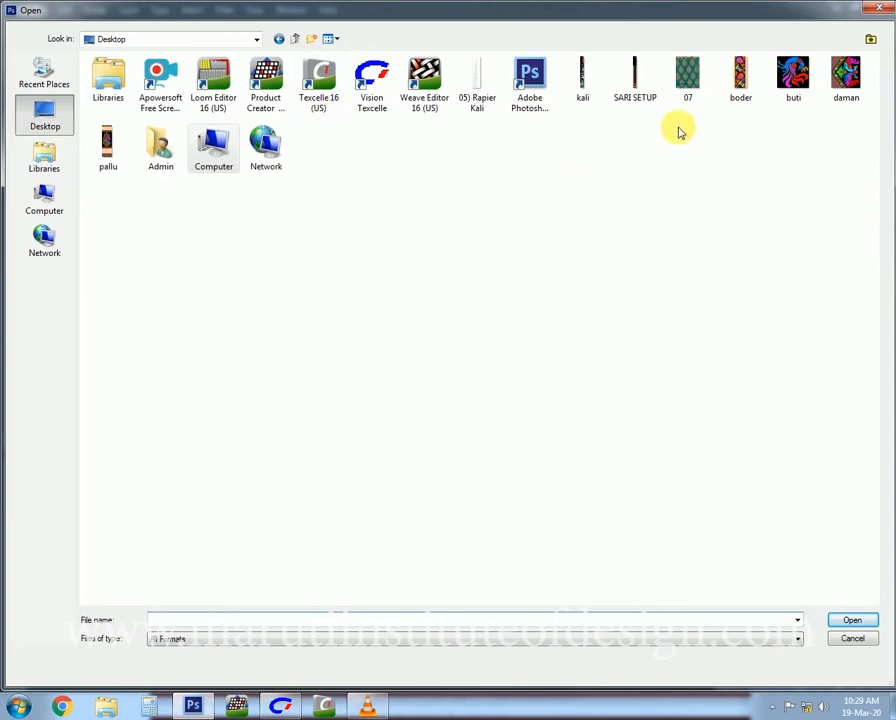
{"action": "left_click", "coordinate": [686, 78]}
{"action": "left_click", "coordinate": [852, 621]}
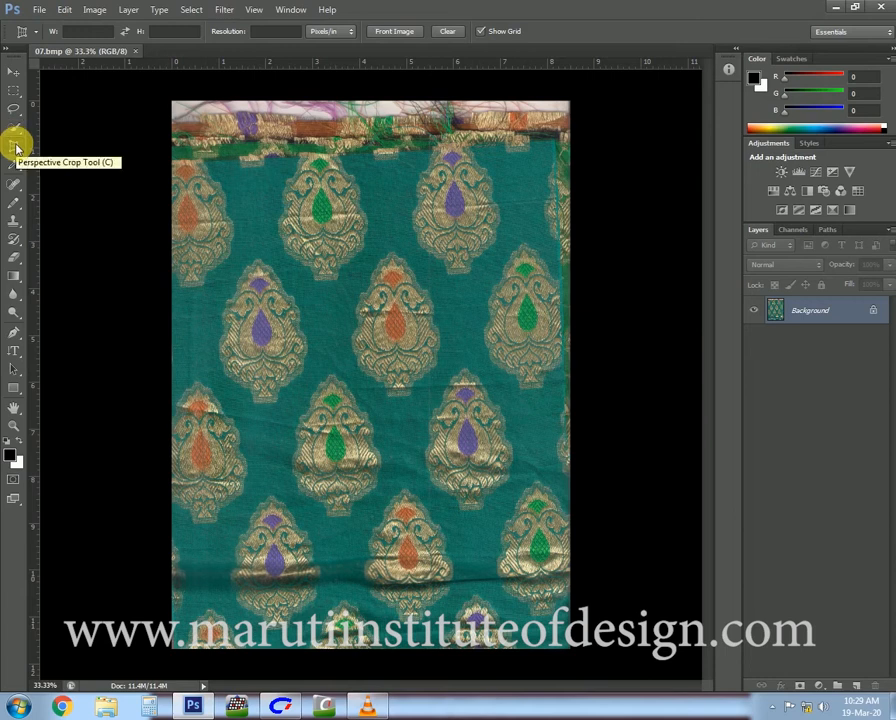
- Outline one pattern repeat with the Perspective Crop tool, placing corners at the tips of the two middle-row motifs and the two matching motifs below
{"action": "left_click", "coordinate": [257, 256]}
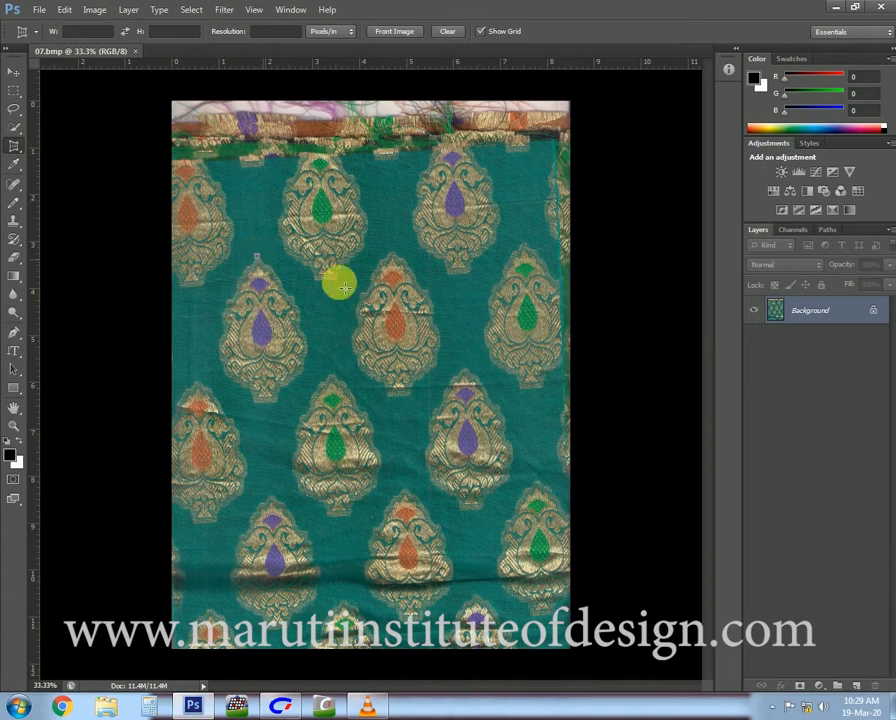
{"action": "left_click", "coordinate": [392, 250]}
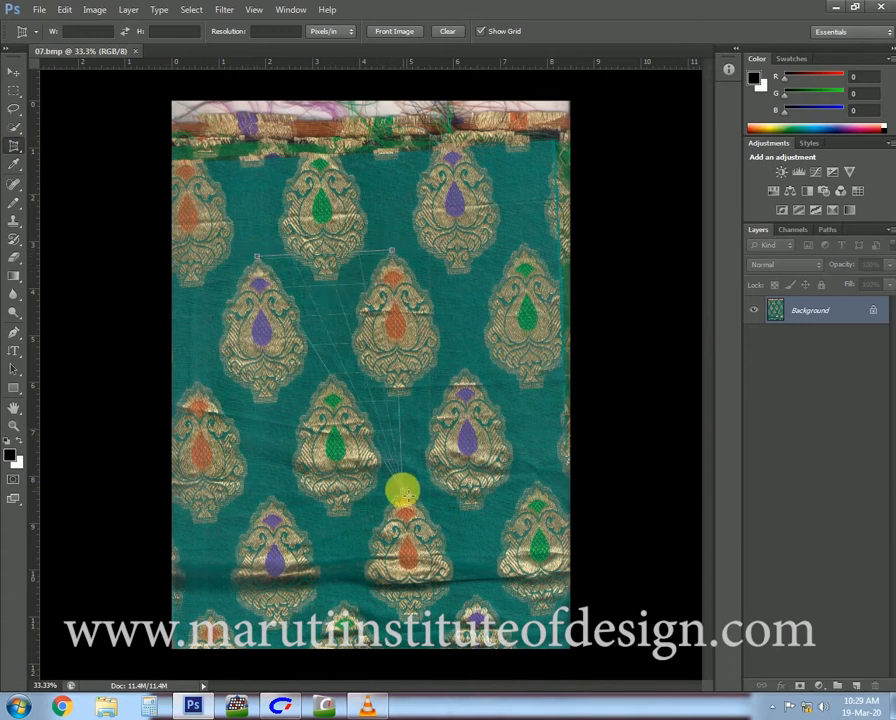
{"action": "left_click", "coordinate": [405, 485]}
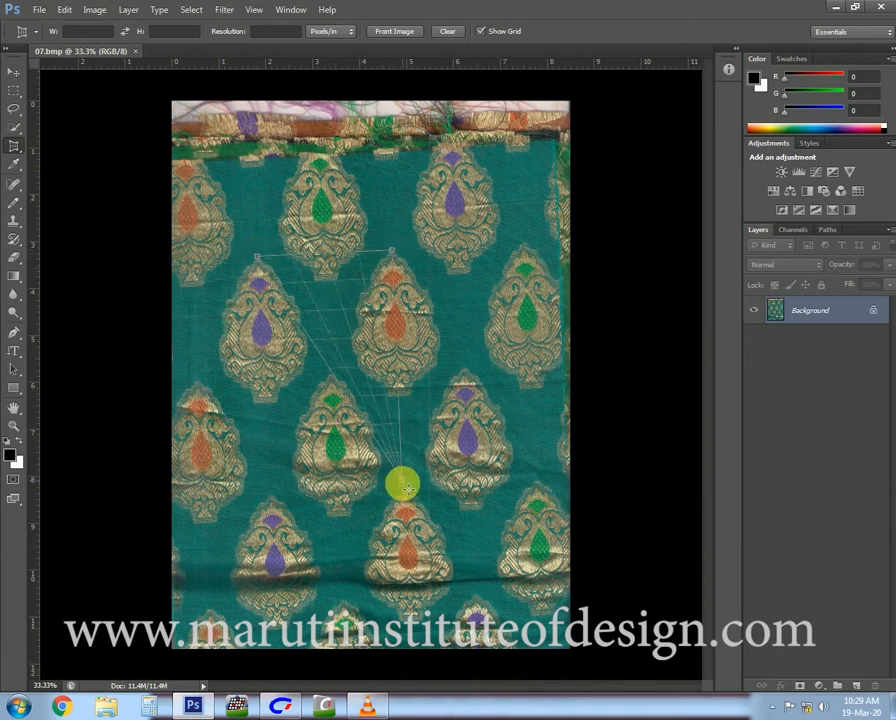
{"action": "left_click", "coordinate": [272, 488]}
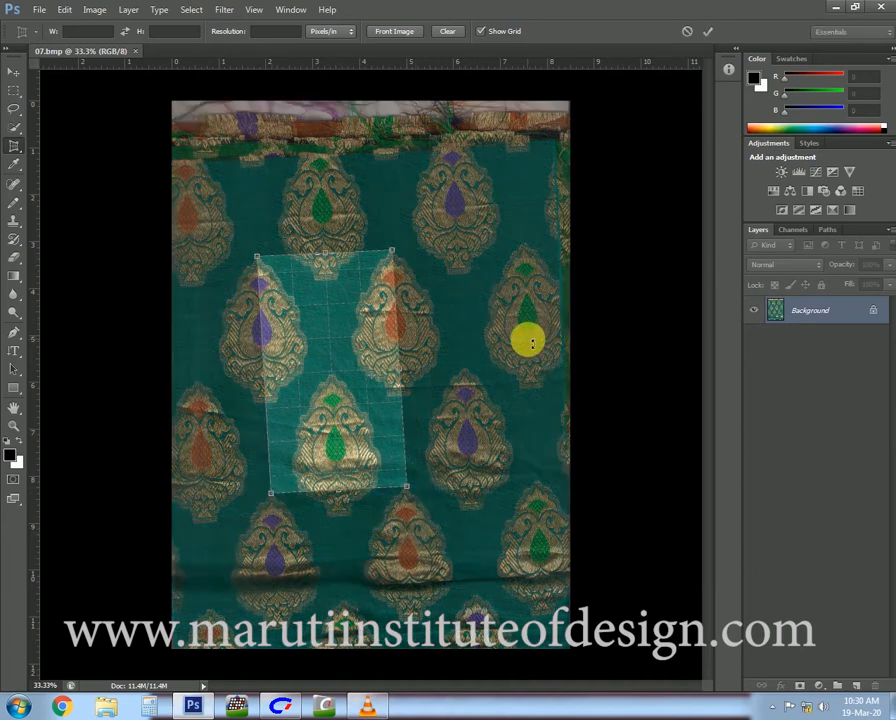
- Fine-tune the two upper corners and the lower-right corner of the perspective crop to the motif tips, and apply the crop
{"action": "key", "text": "ctrl+plus"}
{"action": "key", "text": "ctrl+plus"}
{"action": "key", "text": "ctrl+plus"}
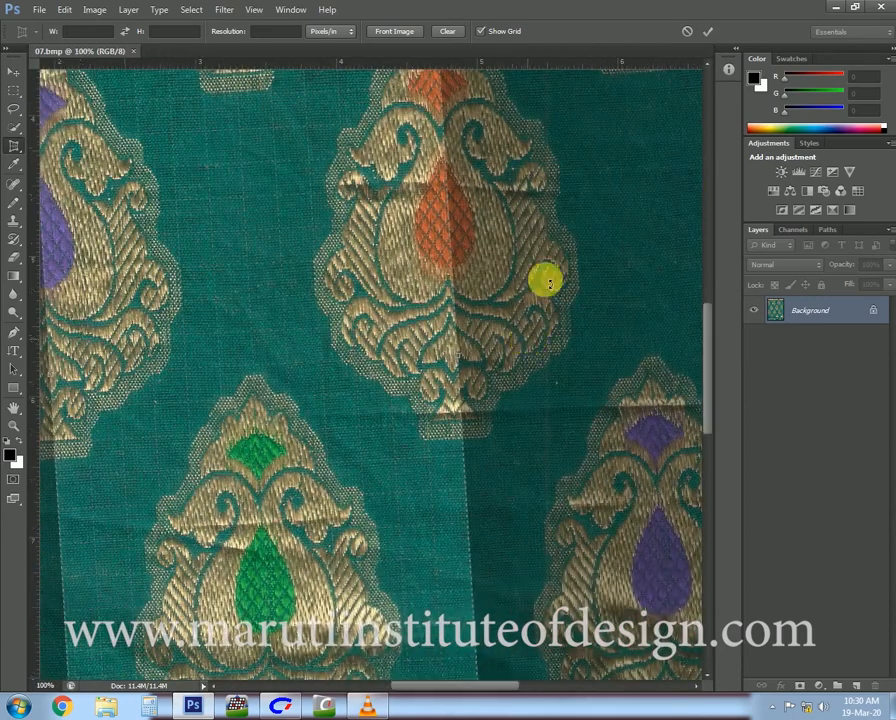
{"action": "left_click_drag", "start_coordinate": [708, 356], "coordinate": [680, 306]}
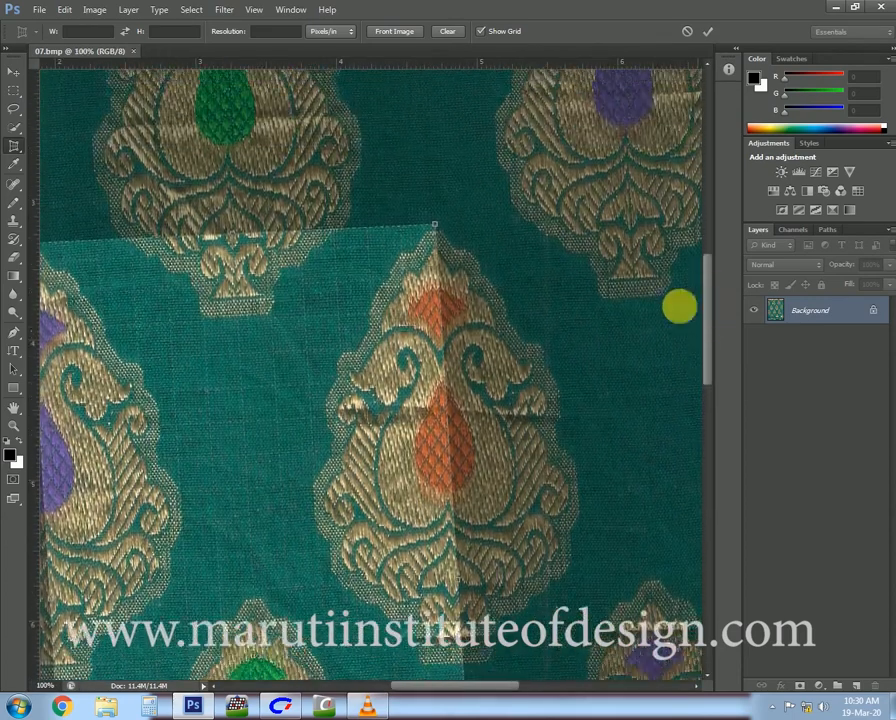
{"action": "left_click_drag", "start_coordinate": [434, 225], "coordinate": [434, 230]}
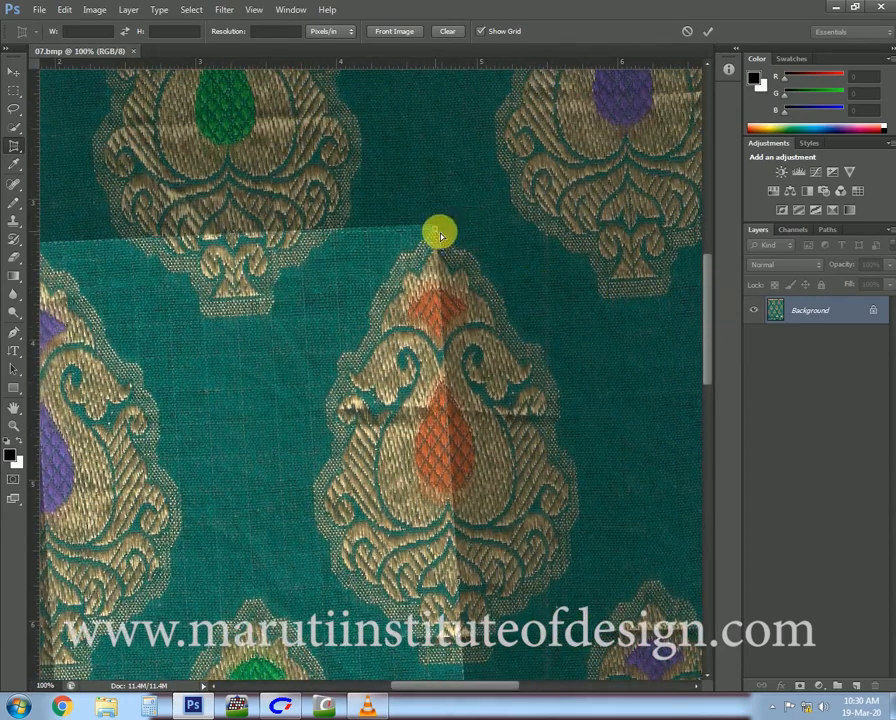
{"action": "left_click_drag", "start_coordinate": [415, 690], "coordinate": [378, 690]}
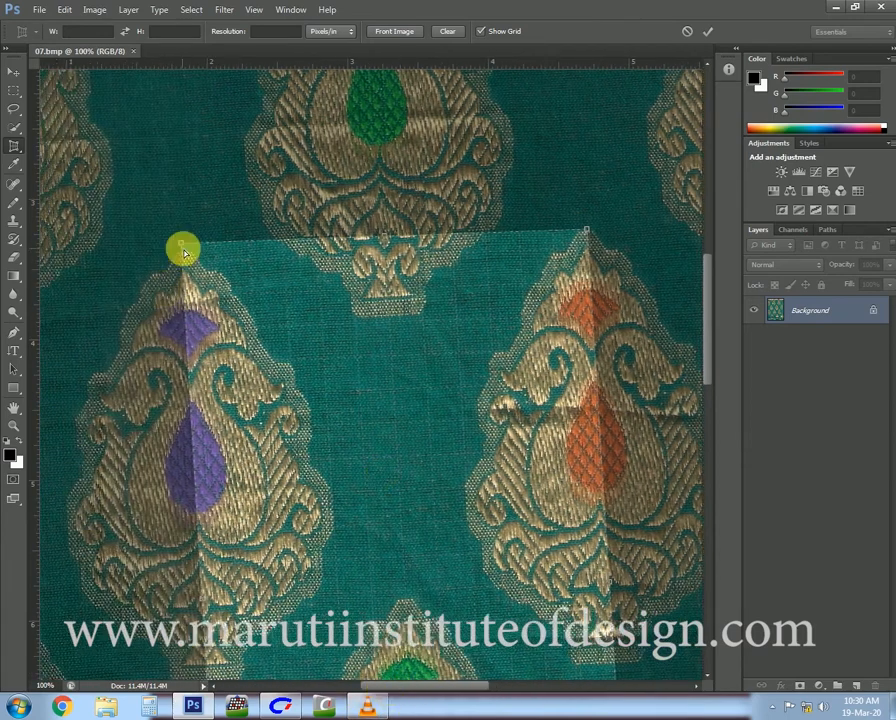
{"action": "left_click_drag", "start_coordinate": [183, 252], "coordinate": [184, 255]}
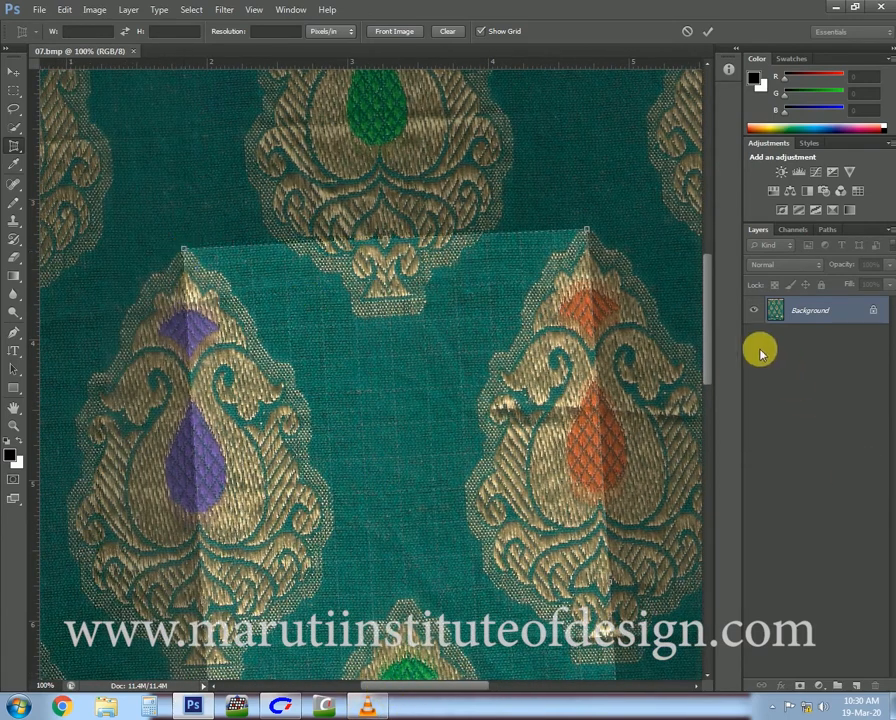
{"action": "left_click_drag", "start_coordinate": [712, 362], "coordinate": [718, 478]}
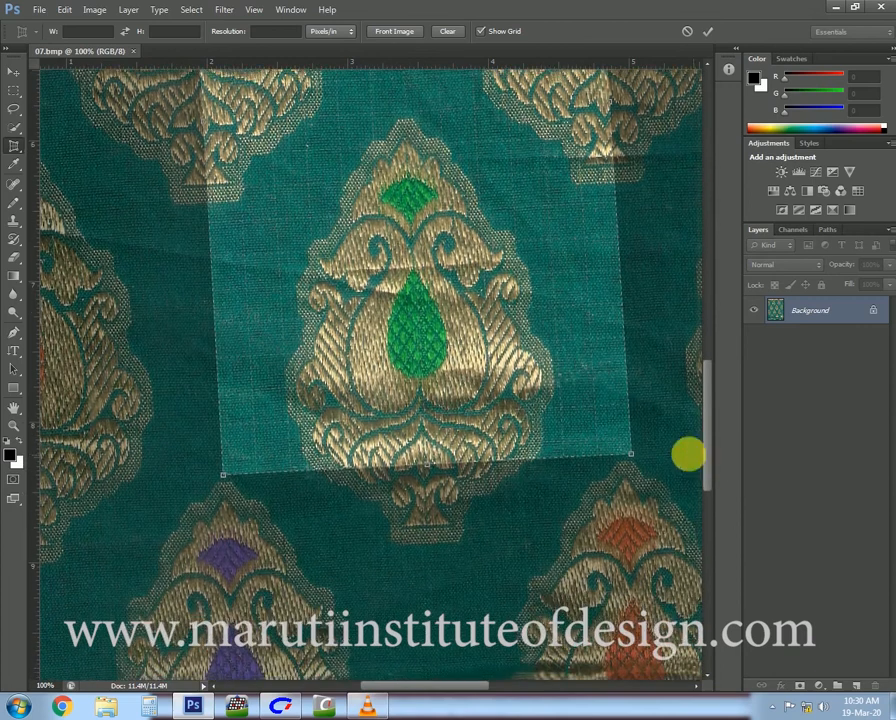
{"action": "left_click_drag", "start_coordinate": [632, 456], "coordinate": [624, 458]}
{"action": "key", "text": "Return"}
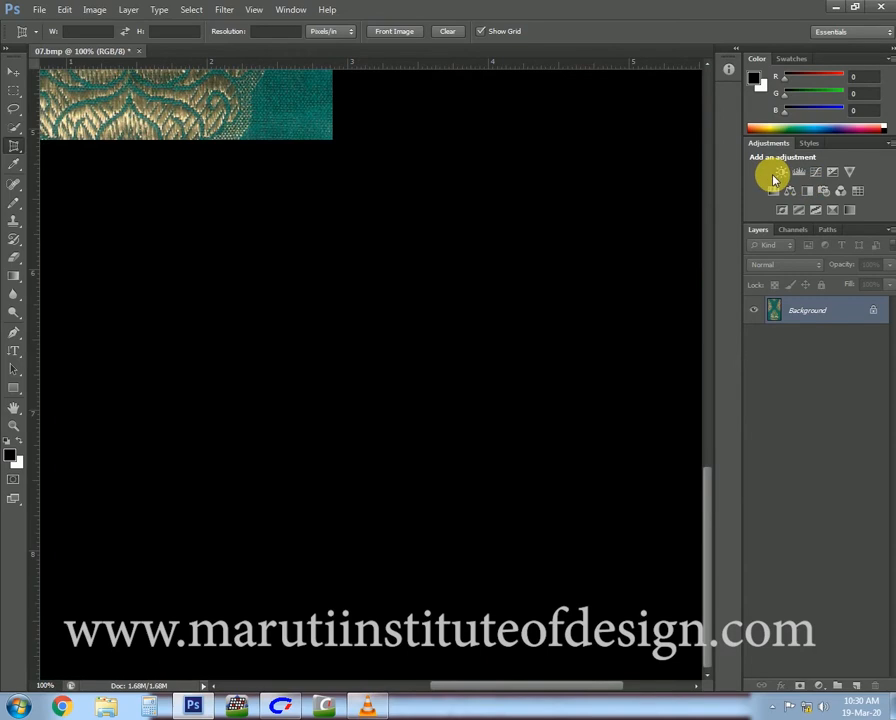
- Open the image size settings for the cropped repeat and enable Constrain Proportions
{"action": "key", "text": "ctrl+minus"}
{"action": "key", "text": "ctrl+minus"}
{"action": "key", "text": "ctrl+minus"}
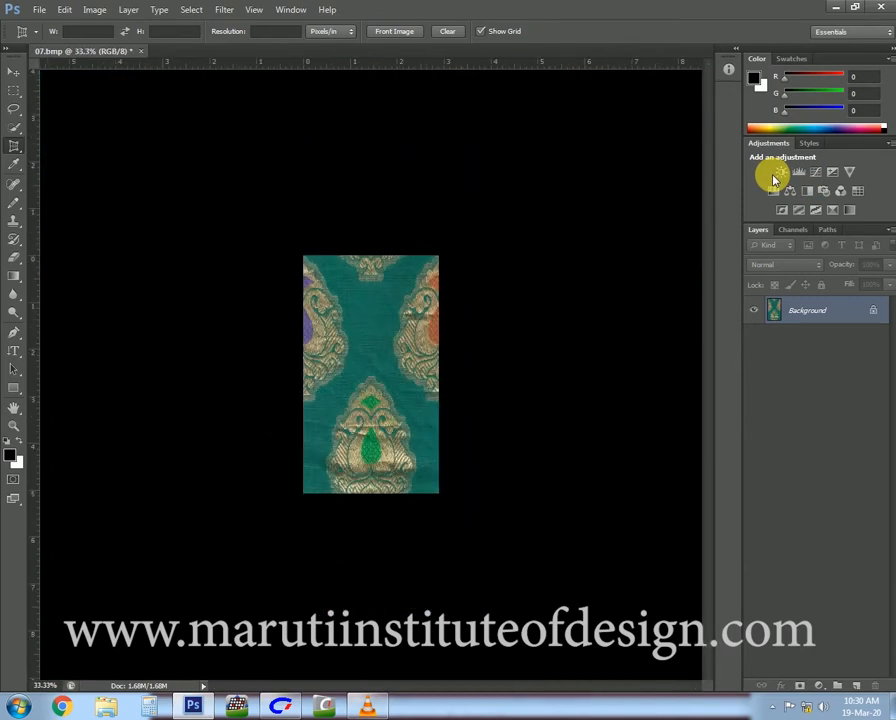
{"action": "left_click", "coordinate": [94, 14]}
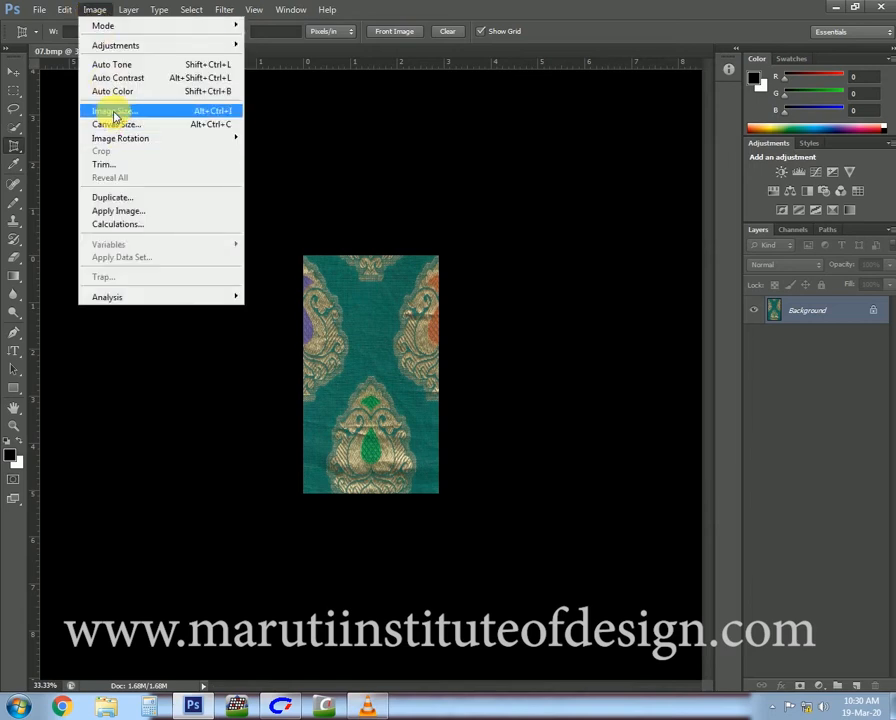
{"action": "left_click", "coordinate": [113, 117]}
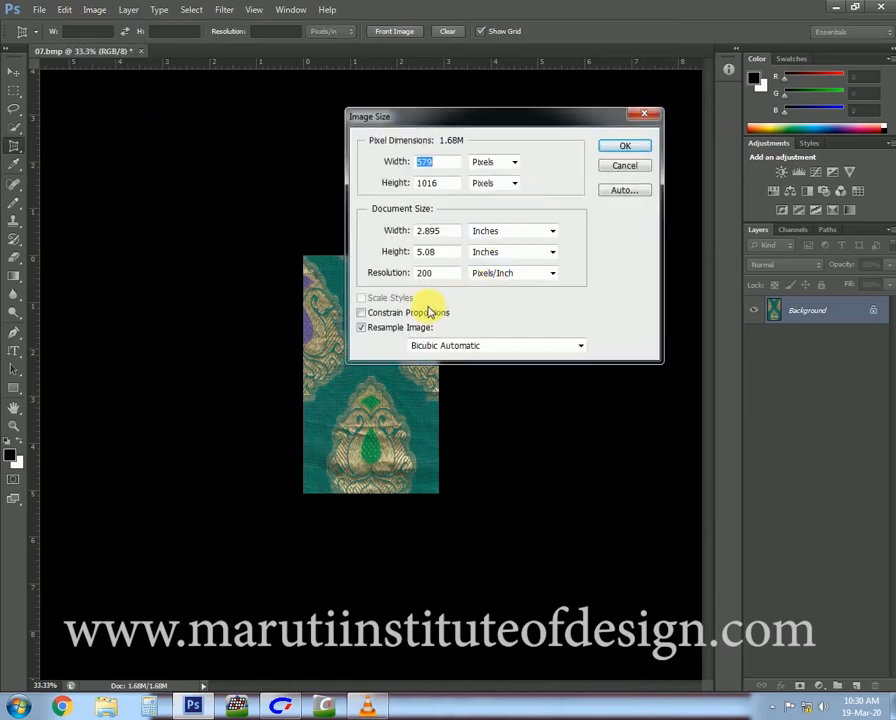
{"action": "left_click", "coordinate": [400, 314]}
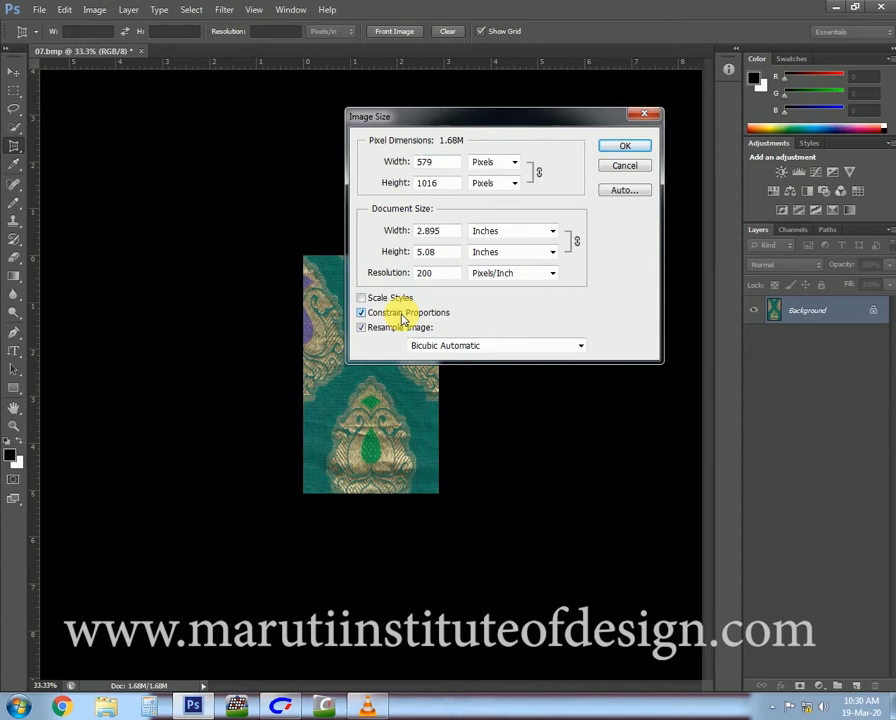
- Switch to the Calculator, multiply 3.125 by 96, and minimize it
{"action": "left_click", "coordinate": [163, 708]}
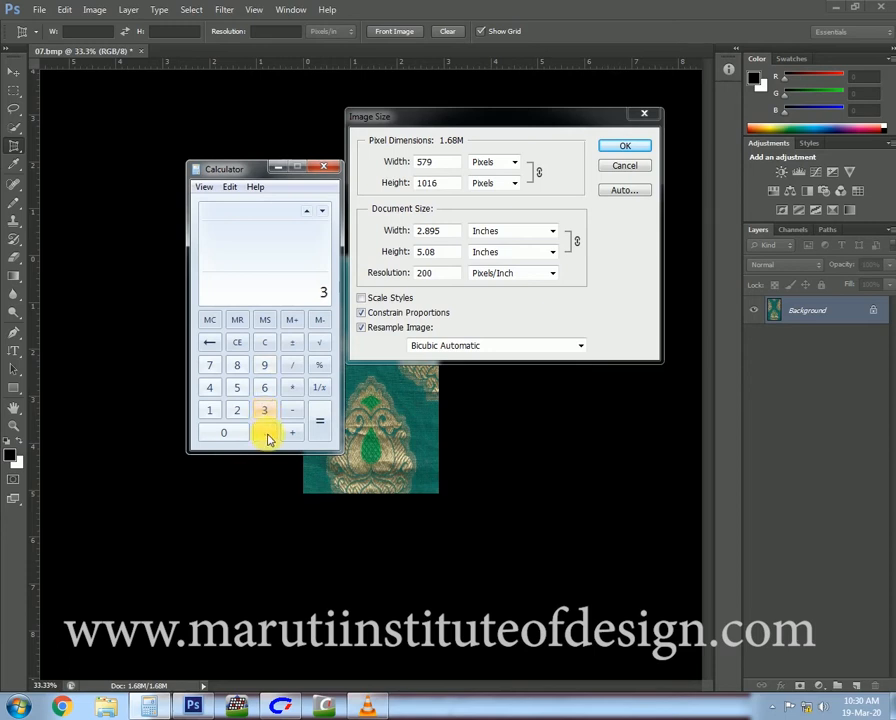
{"action": "left_click", "coordinate": [265, 432]}
{"action": "left_click", "coordinate": [210, 410]}
{"action": "left_click", "coordinate": [237, 410]}
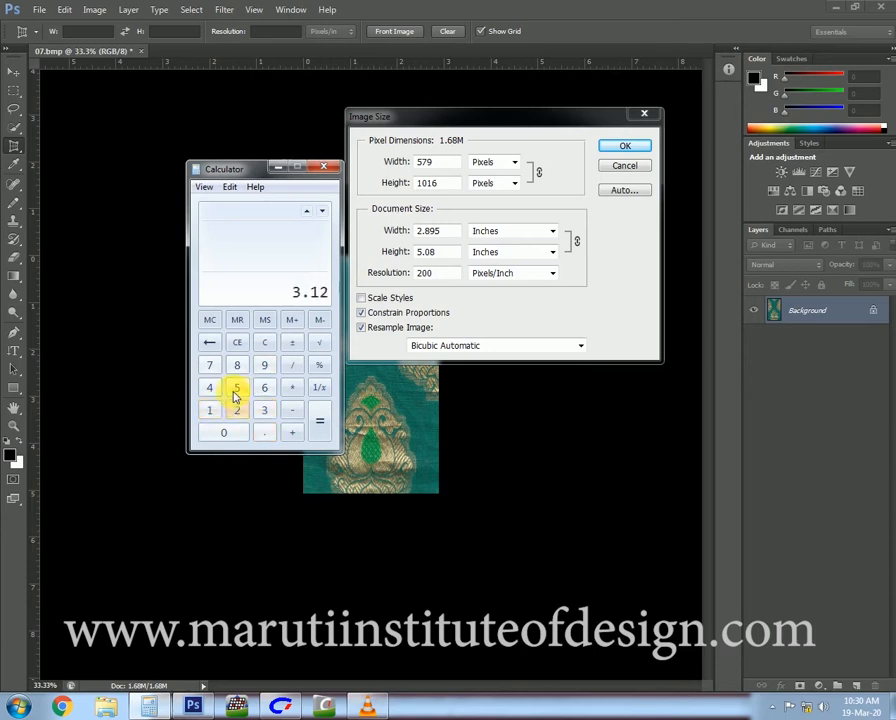
{"action": "left_click", "coordinate": [236, 396]}
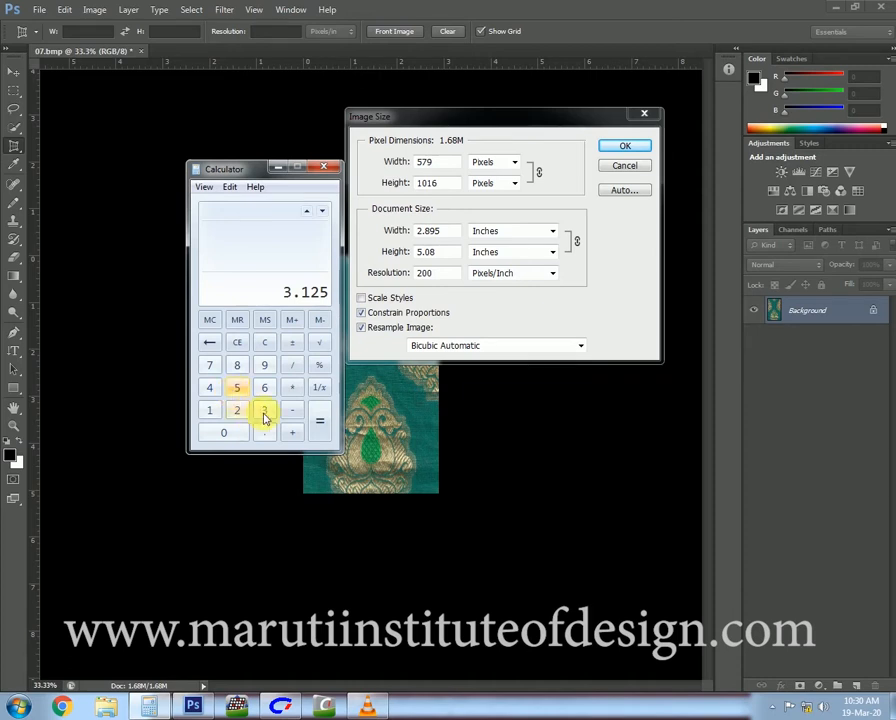
{"action": "left_click", "coordinate": [265, 365]}
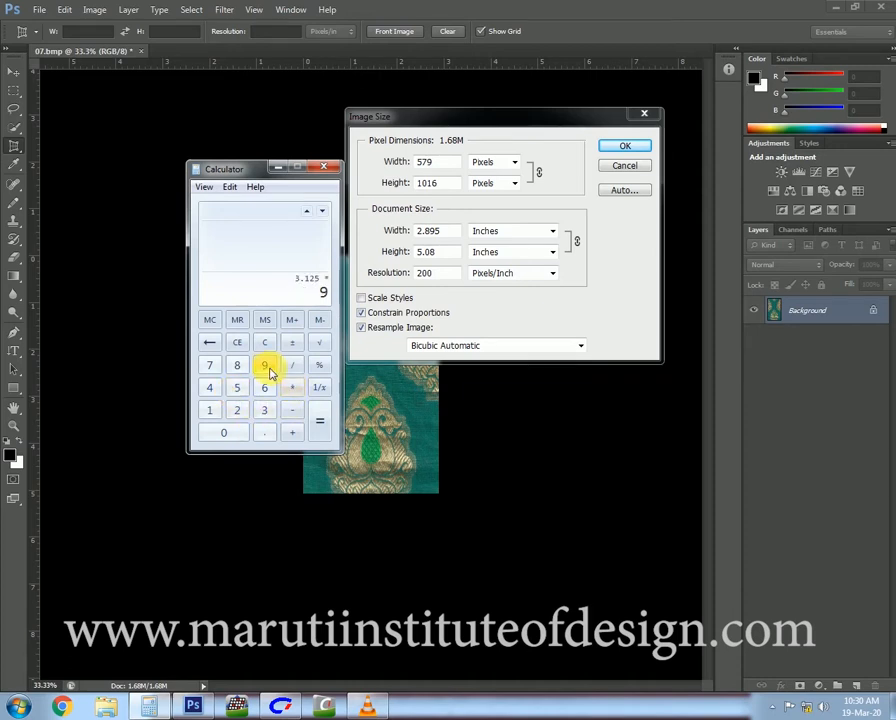
{"action": "left_click", "coordinate": [265, 387]}
{"action": "left_click", "coordinate": [319, 425]}
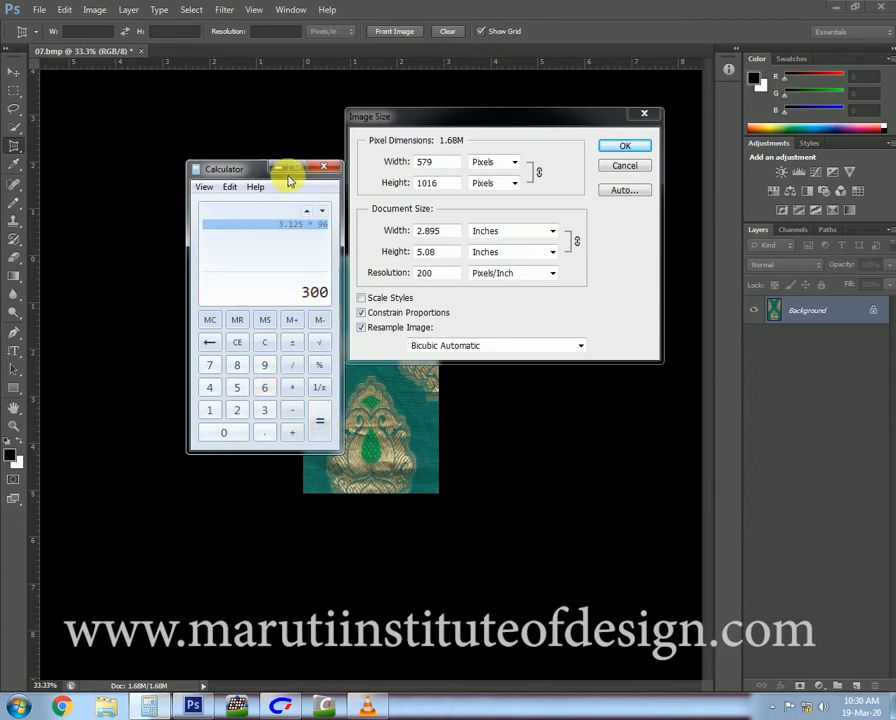
{"action": "left_click", "coordinate": [281, 169]}
- Disable Constrain Proportions and set the image width to 300 pixels
{"action": "left_click", "coordinate": [361, 312]}
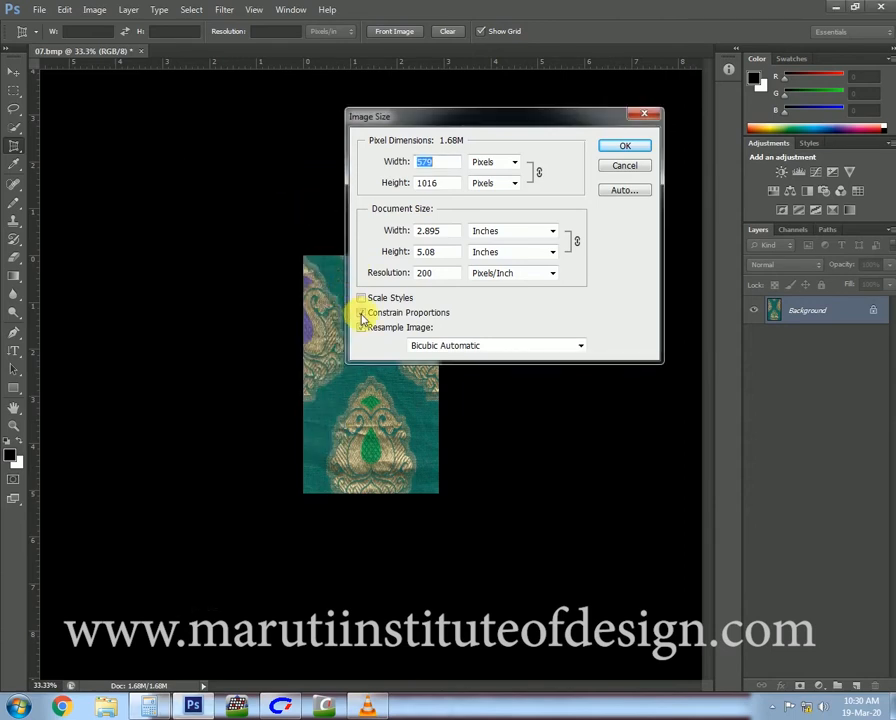
{"action": "left_click_drag", "start_coordinate": [440, 161], "coordinate": [375, 170]}
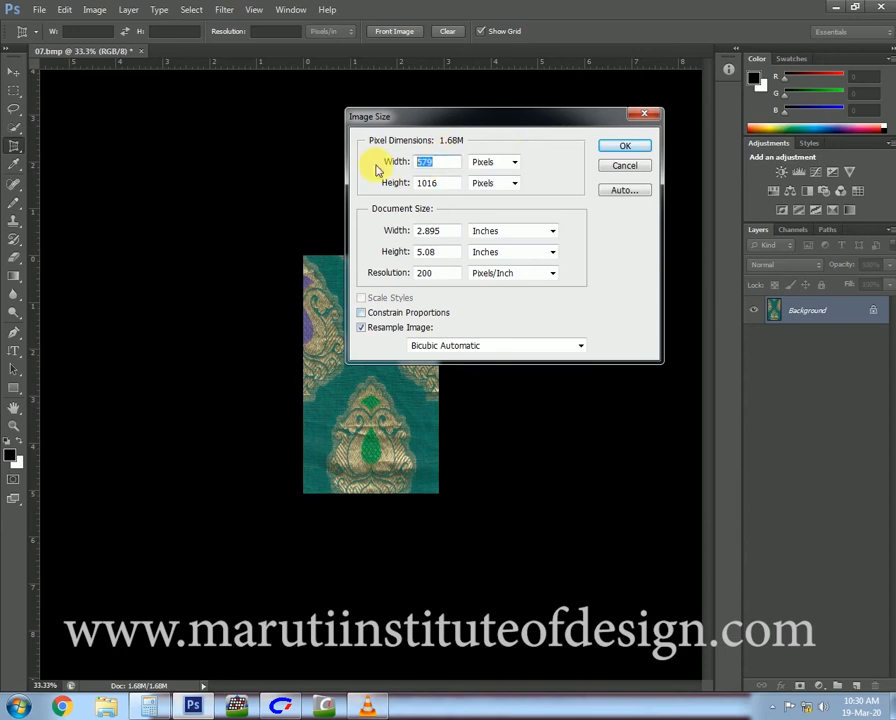
{"action": "type", "text": "300"}
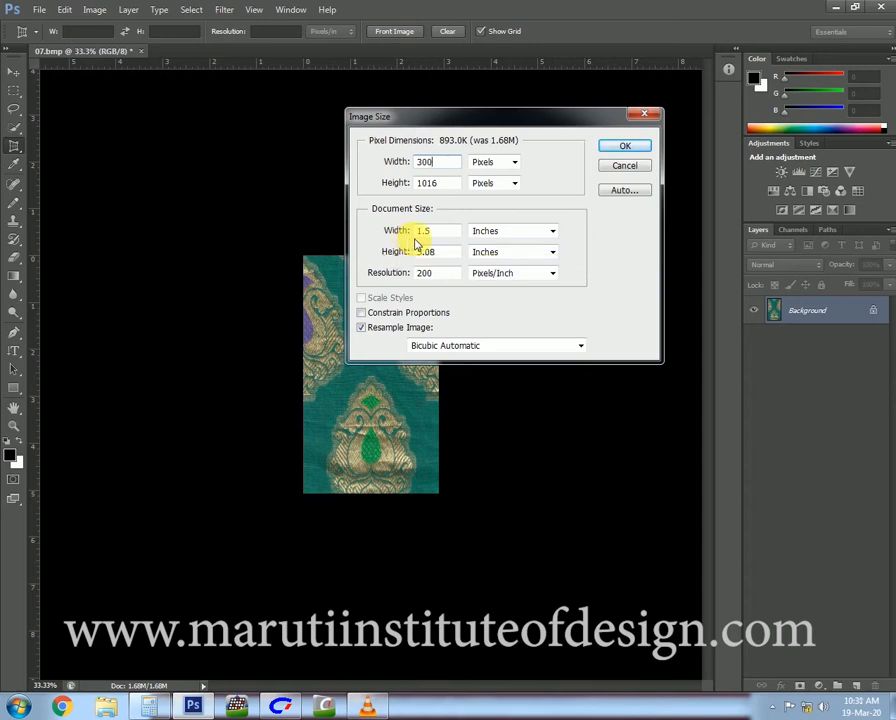
- Switch to the Calculator and multiply the document height of 5.08 inches by 48
{"action": "left_click", "coordinate": [151, 706]}
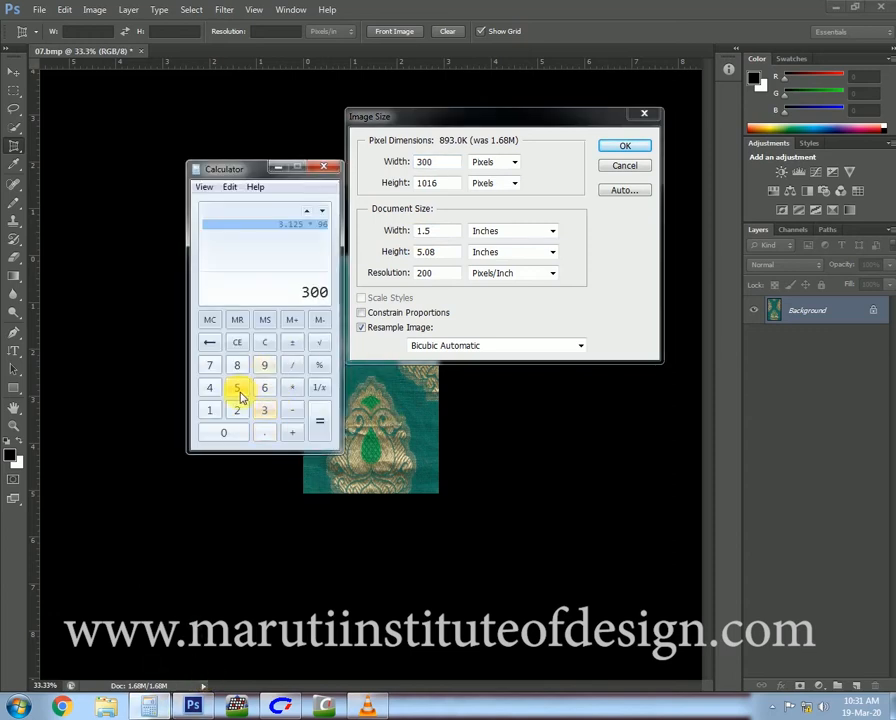
{"action": "left_click", "coordinate": [240, 397]}
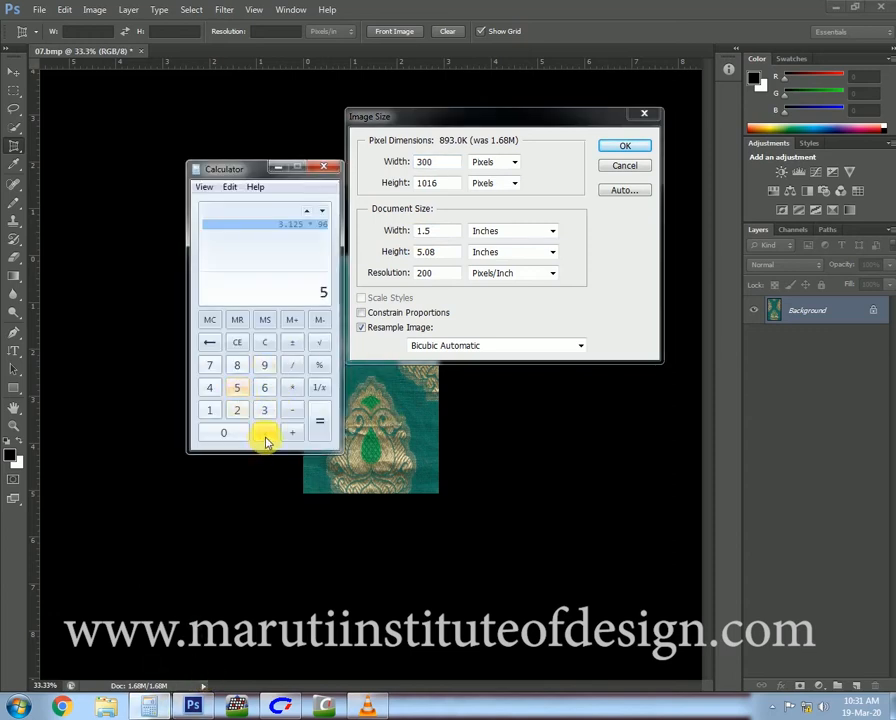
{"action": "left_click", "coordinate": [265, 432]}
{"action": "left_click", "coordinate": [236, 436]}
{"action": "left_click", "coordinate": [237, 365]}
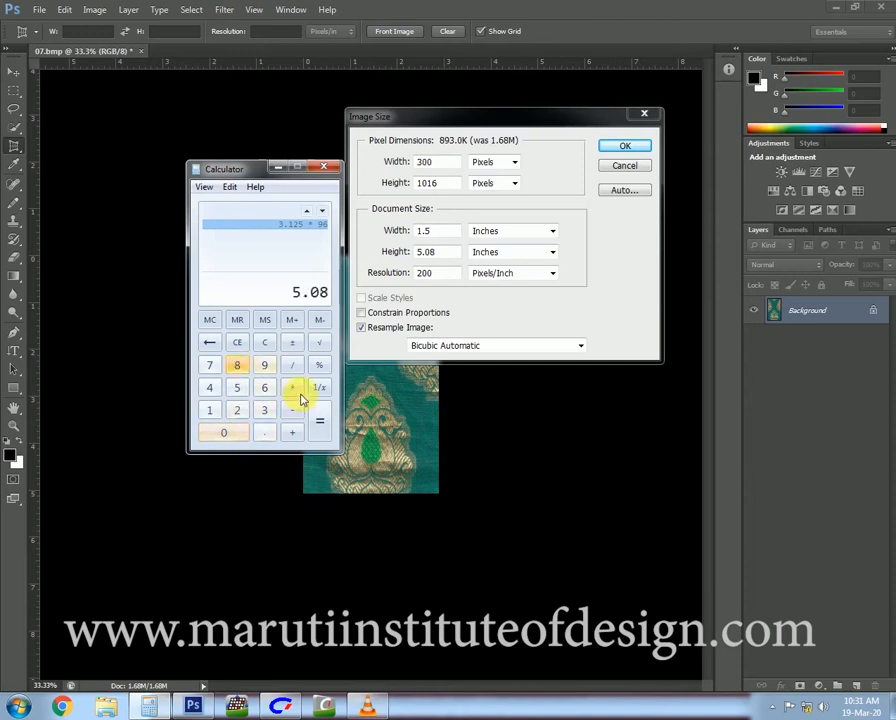
{"action": "left_click", "coordinate": [292, 387]}
{"action": "left_click", "coordinate": [210, 388]}
{"action": "left_click", "coordinate": [237, 365]}
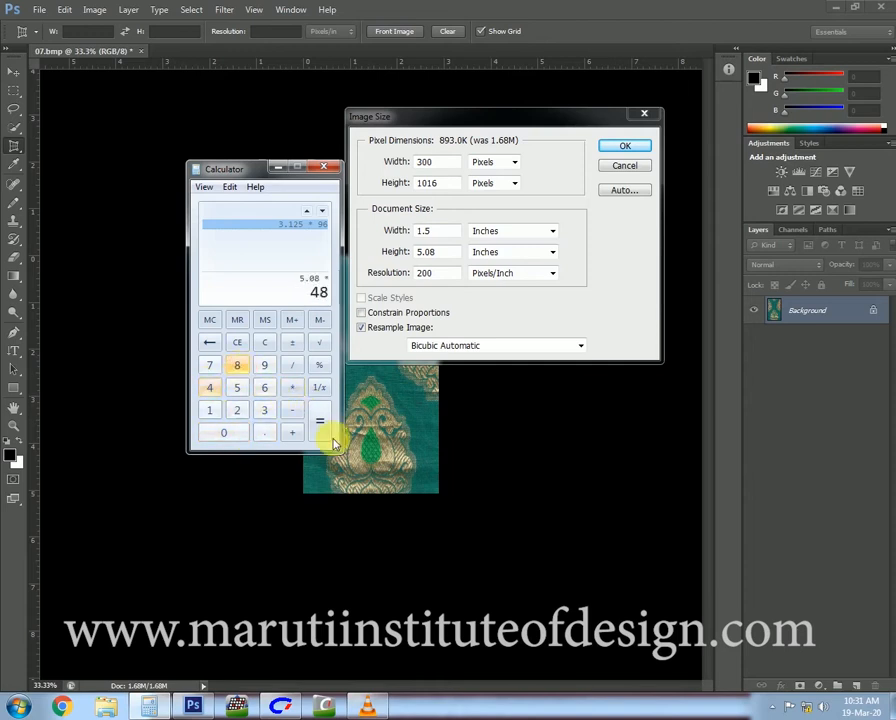
{"action": "left_click", "coordinate": [320, 430]}
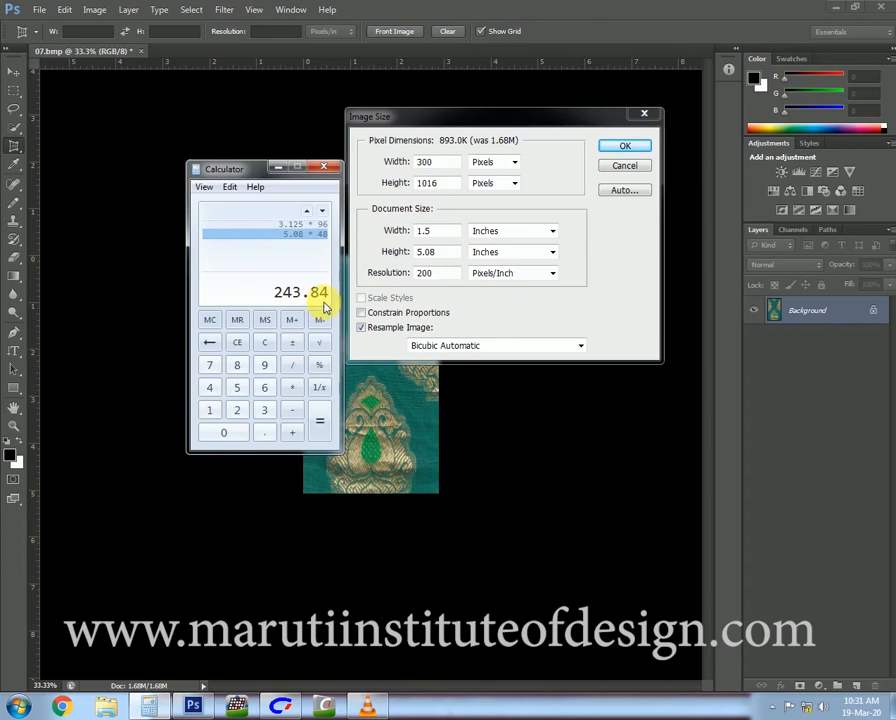
- Divide 300 by 4 in the Calculator, moving the Image Size dialog clear of the cropped repeat
{"action": "left_click", "coordinate": [266, 412]}
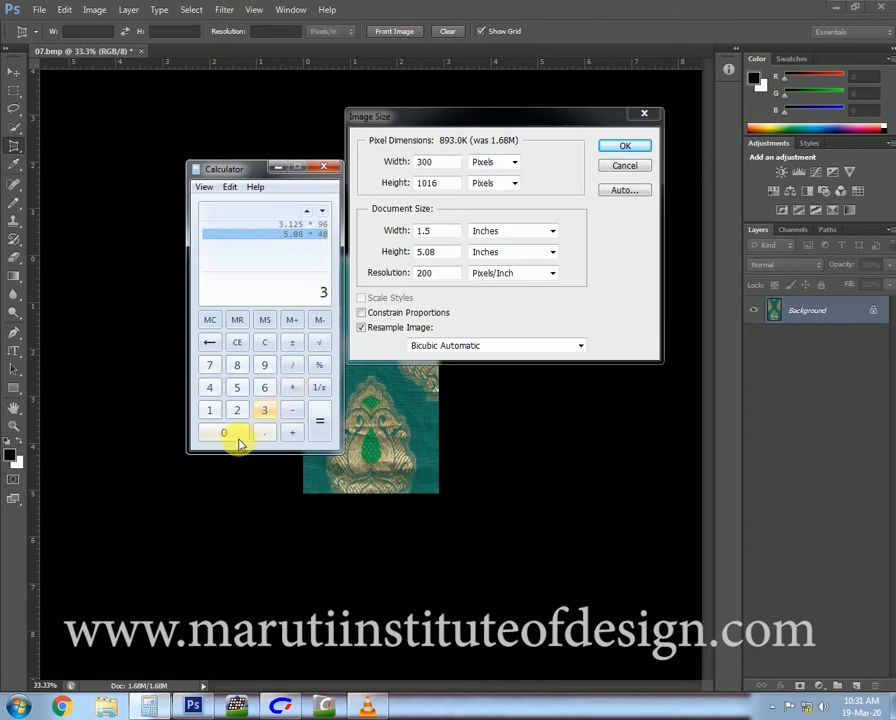
{"action": "double_click", "coordinate": [234, 438]}
{"action": "left_click", "coordinate": [292, 366]}
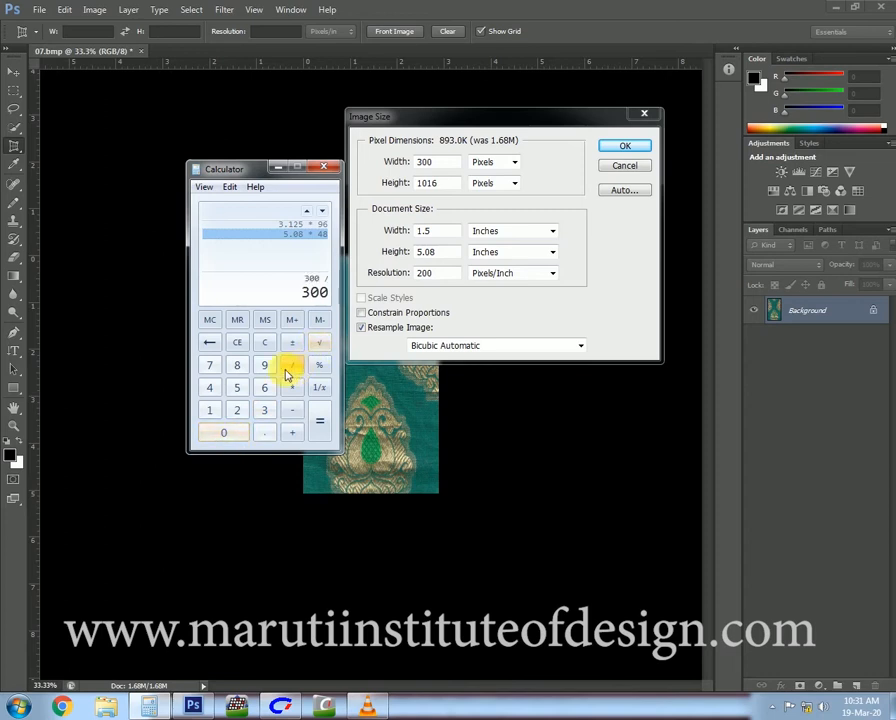
{"action": "left_click", "coordinate": [212, 392]}
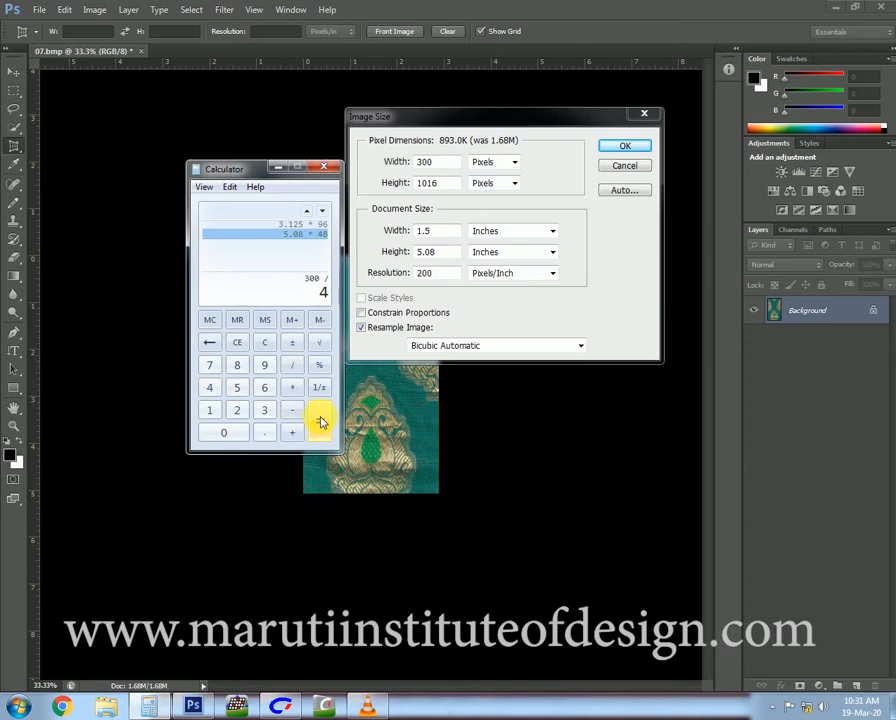
{"action": "left_click", "coordinate": [281, 169]}
{"action": "left_click_drag", "start_coordinate": [565, 120], "coordinate": [714, 258]}
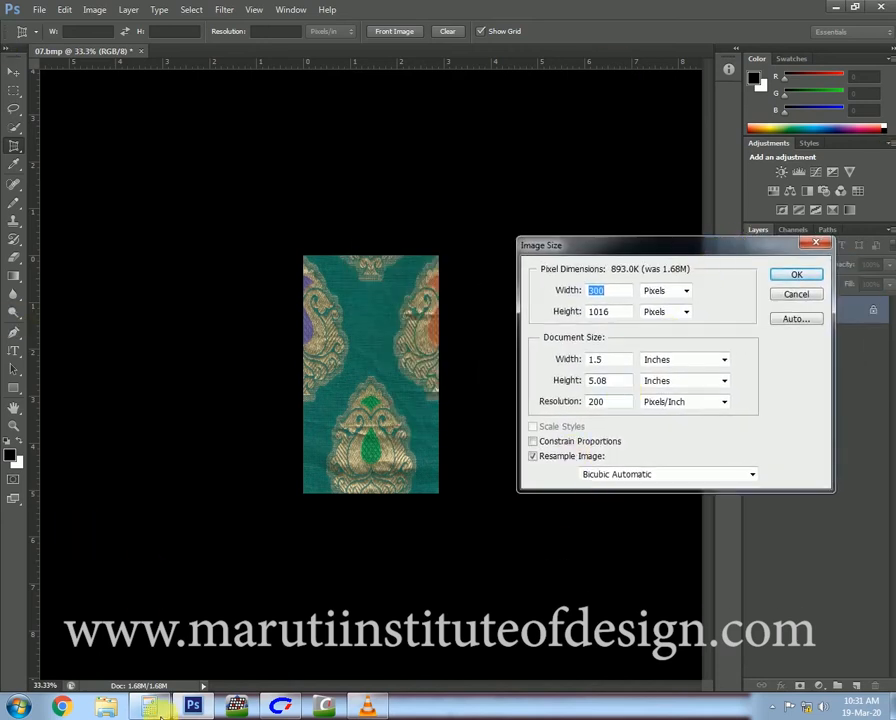
{"action": "key", "text": "alt+Tab"}
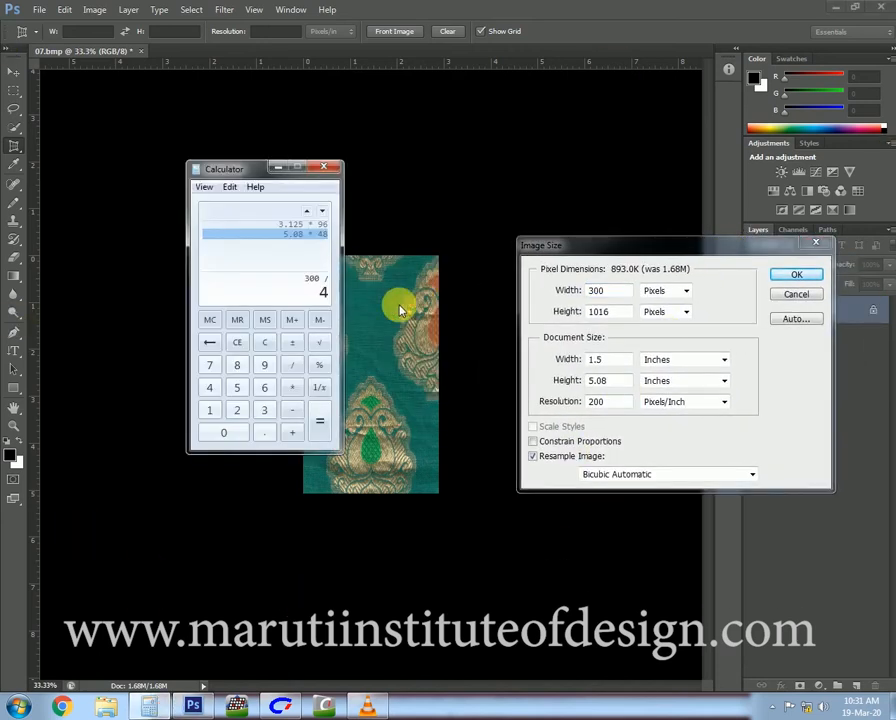
{"action": "key", "text": "Return"}
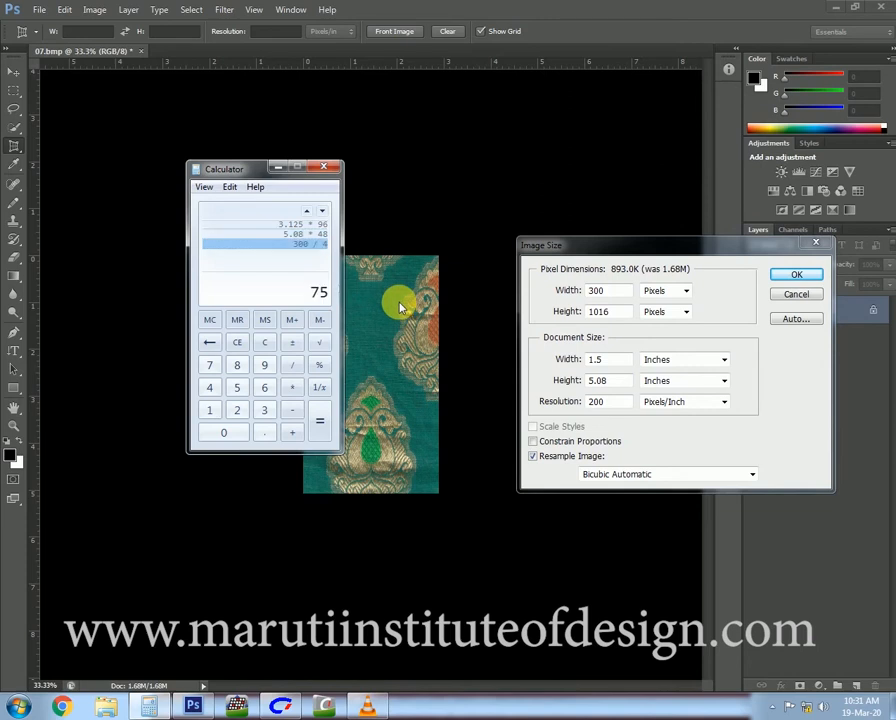
- Divide 300 by 5 in the Calculator to check the width's divisibility
{"action": "left_click", "coordinate": [262, 412]}
{"action": "left_click", "coordinate": [243, 437]}
{"action": "double_click", "coordinate": [243, 437]}
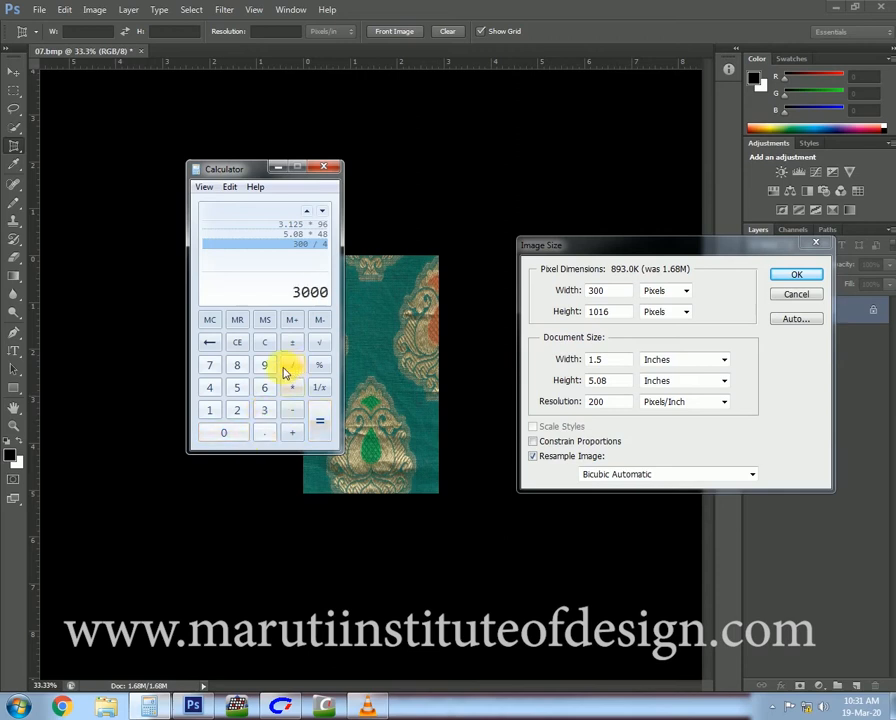
{"action": "left_click", "coordinate": [211, 342]}
{"action": "left_click", "coordinate": [293, 367]}
{"action": "left_click", "coordinate": [237, 387]}
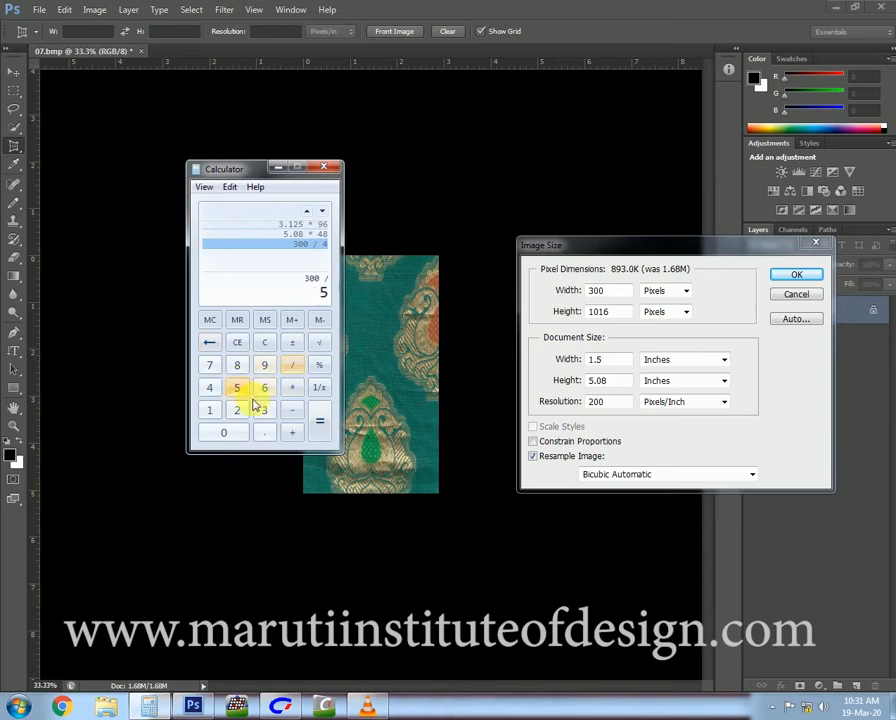
{"action": "left_click", "coordinate": [321, 428]}
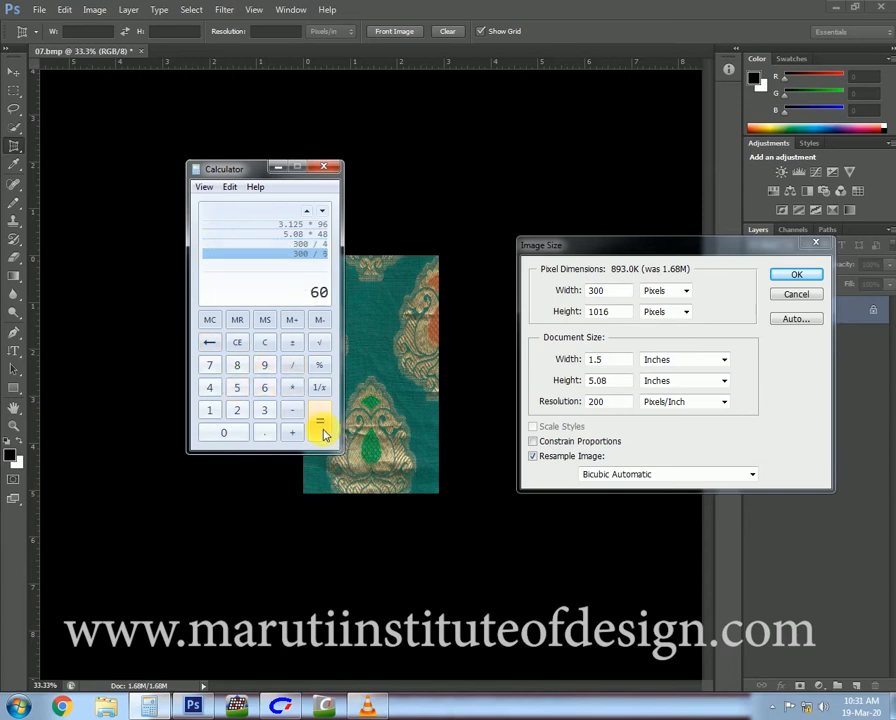
- Divide 300 by 6 in the Calculator to check the width's divisibility
{"action": "left_click", "coordinate": [263, 412]}
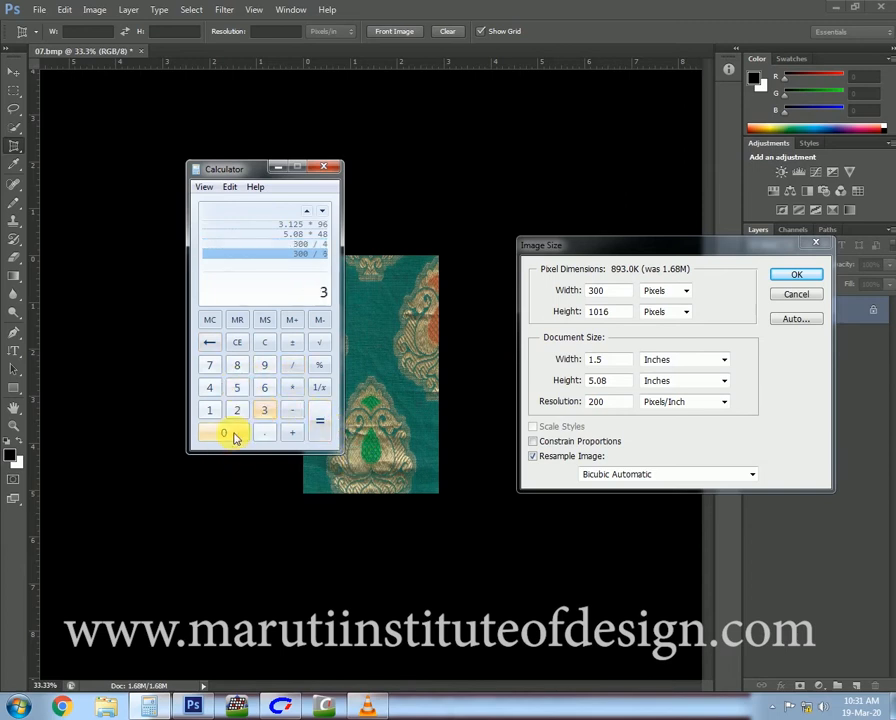
{"action": "left_click", "coordinate": [228, 435]}
{"action": "left_click", "coordinate": [228, 435]}
{"action": "left_click", "coordinate": [292, 365]}
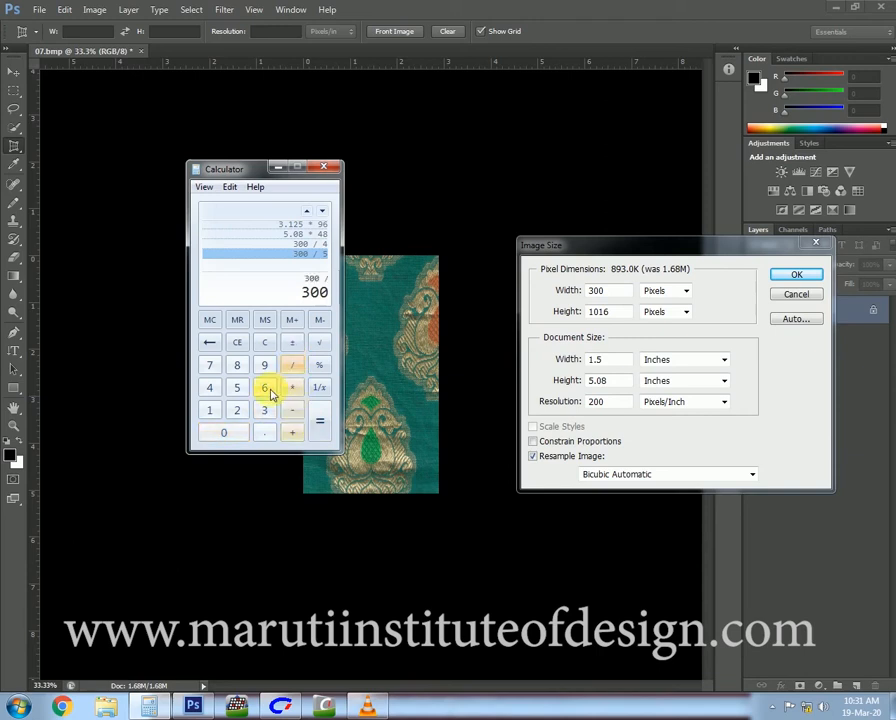
{"action": "left_click", "coordinate": [266, 389]}
{"action": "left_click", "coordinate": [320, 430]}
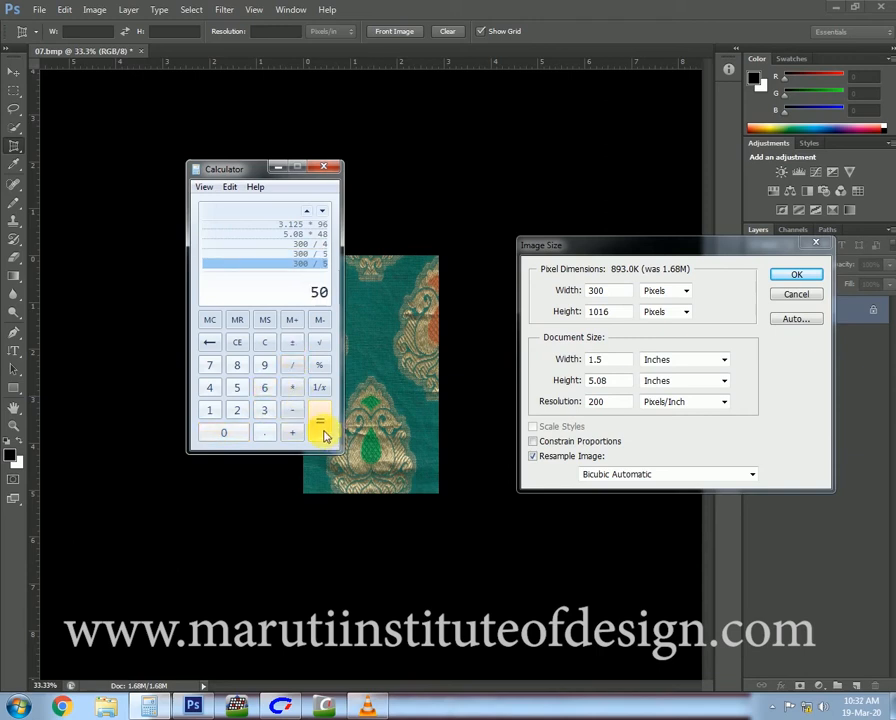
- Divide 300 by 7 in the Calculator to check the width's divisibility
{"action": "left_click", "coordinate": [264, 410]}
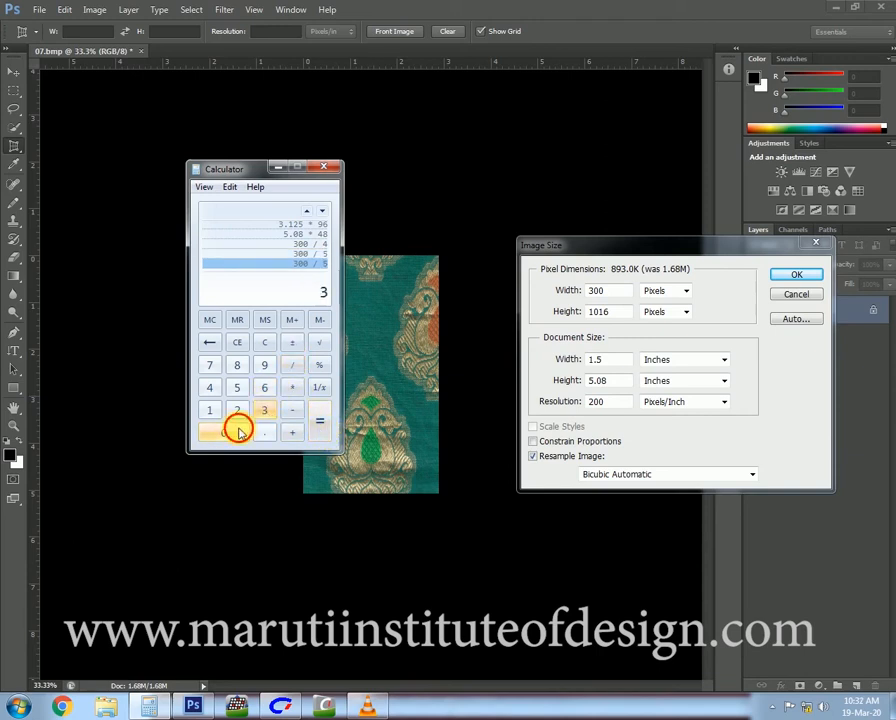
{"action": "left_click", "coordinate": [230, 430]}
{"action": "left_click", "coordinate": [230, 430]}
{"action": "left_click", "coordinate": [294, 364]}
{"action": "left_click", "coordinate": [209, 365]}
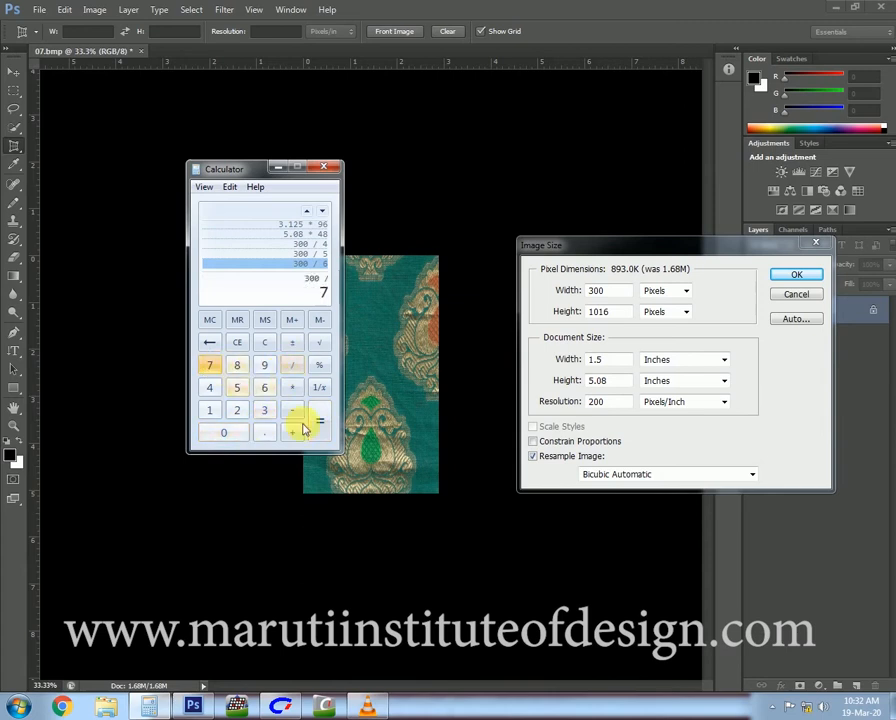
{"action": "left_click", "coordinate": [320, 425]}
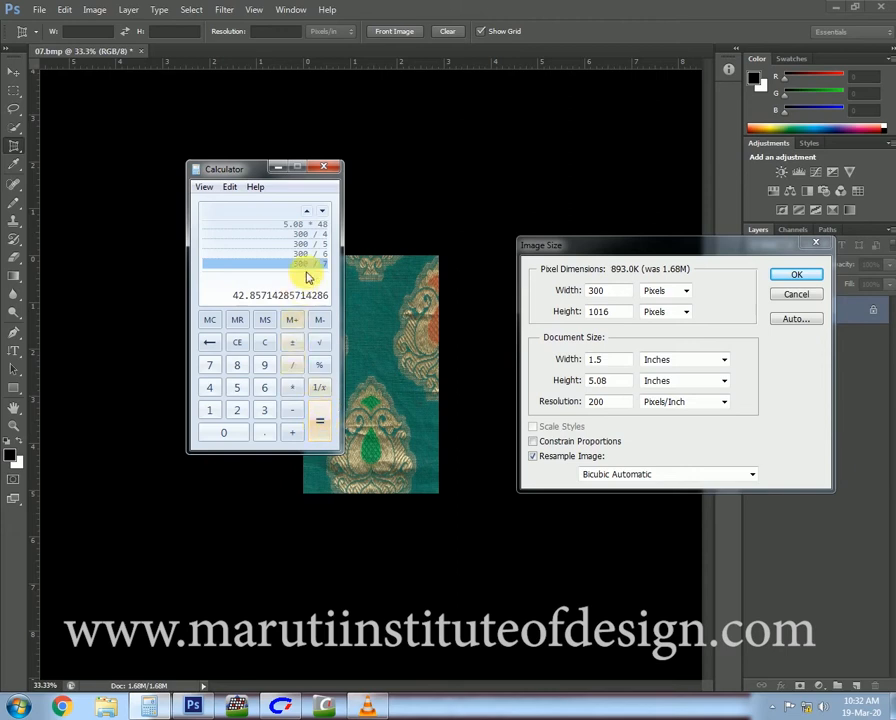
{"action": "left_click", "coordinate": [265, 411]}
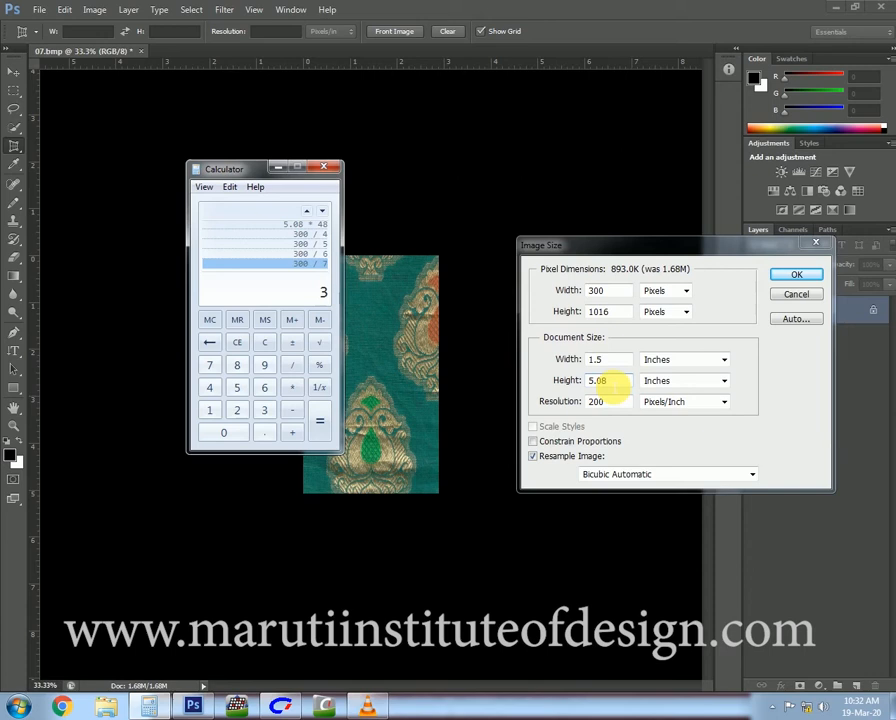
{"action": "left_click", "coordinate": [237, 410]}
{"action": "left_click", "coordinate": [213, 390]}
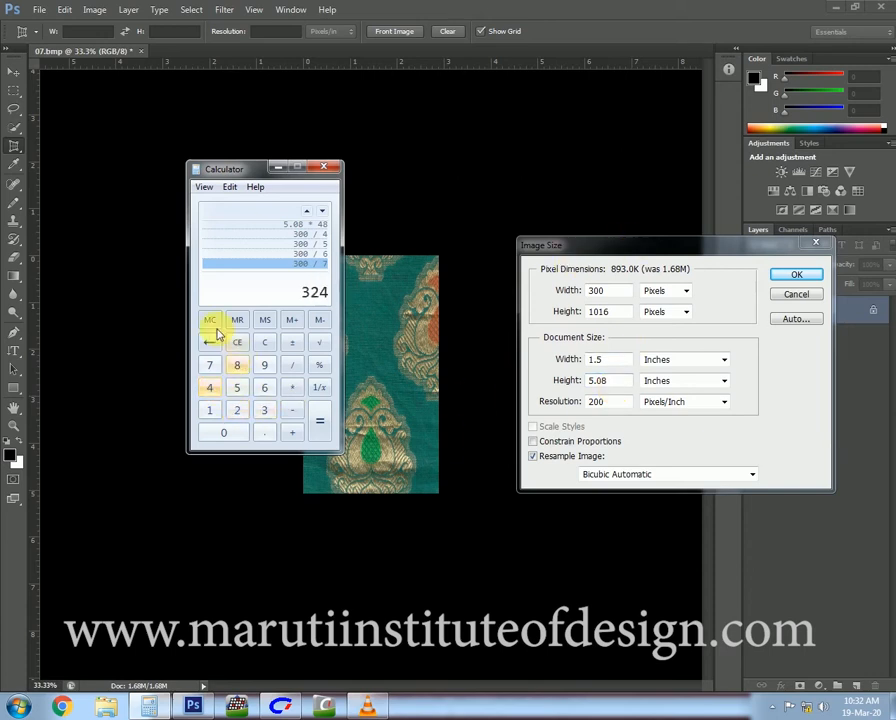
{"action": "left_click", "coordinate": [210, 342]}
{"action": "left_click", "coordinate": [210, 342]}
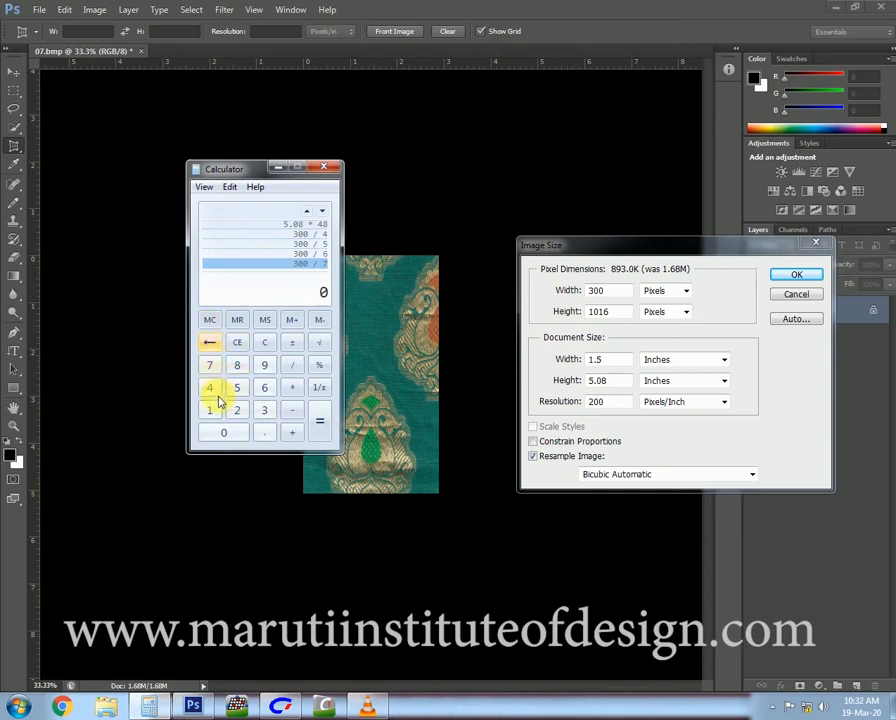
- Divide the candidate height of 240 by 4 in the Calculator
{"action": "left_click", "coordinate": [237, 410]}
{"action": "left_click", "coordinate": [210, 392]}
{"action": "left_click", "coordinate": [240, 433]}
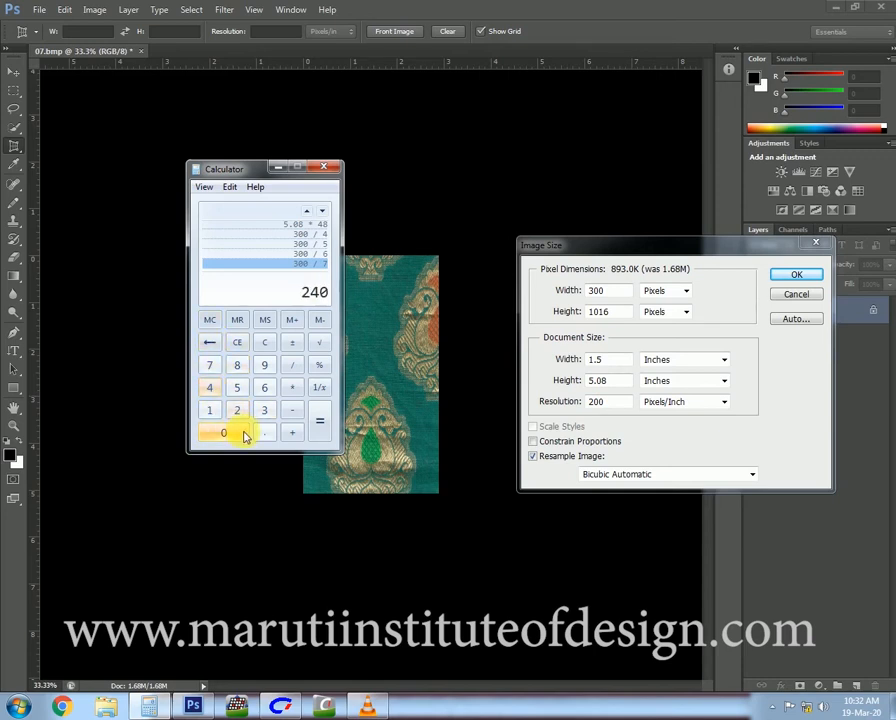
{"action": "left_click", "coordinate": [211, 388]}
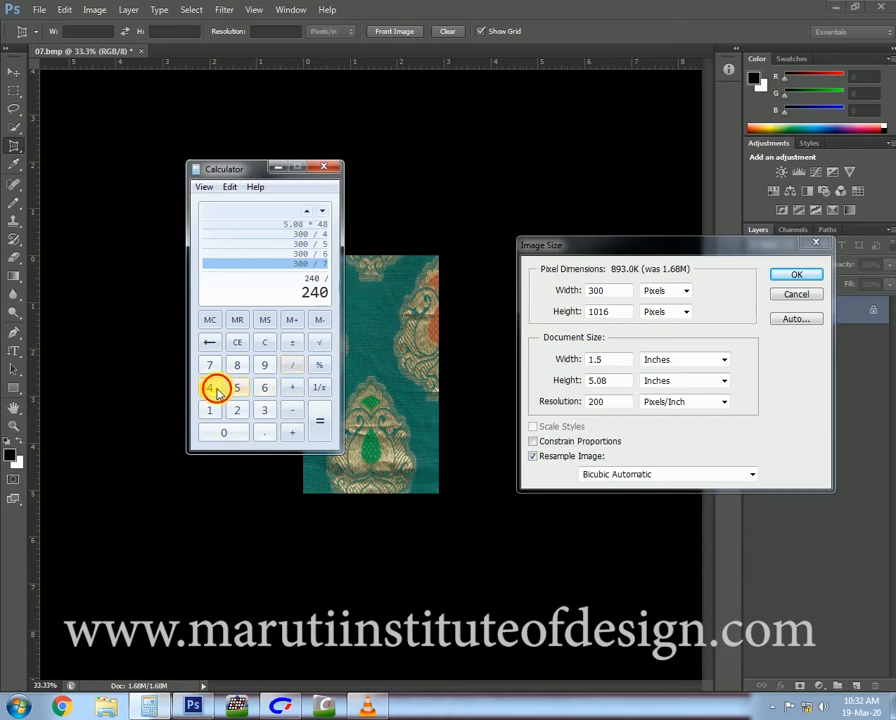
{"action": "left_click", "coordinate": [321, 428]}
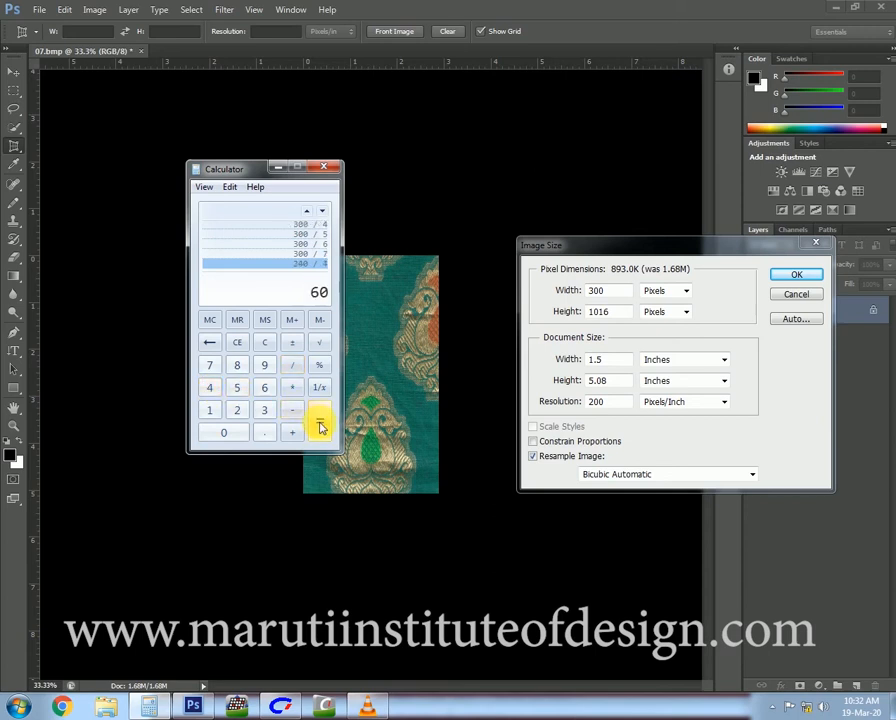
- Divide the candidate height of 240 by 5 in the Calculator
{"action": "left_click", "coordinate": [237, 410]}
{"action": "left_click", "coordinate": [210, 388]}
{"action": "left_click", "coordinate": [240, 433]}
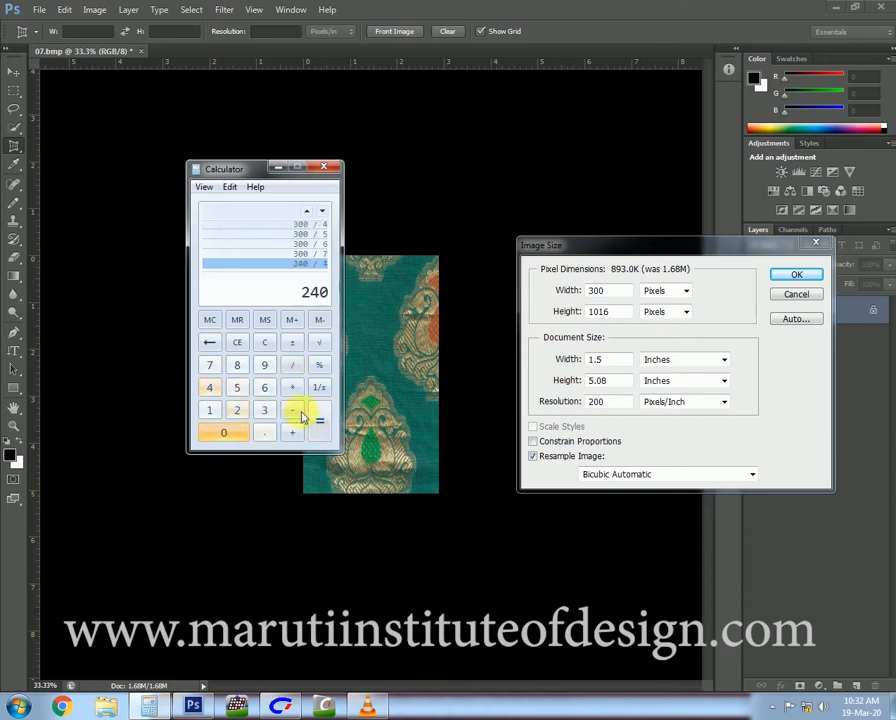
{"action": "left_click", "coordinate": [292, 365]}
{"action": "left_click", "coordinate": [237, 388]}
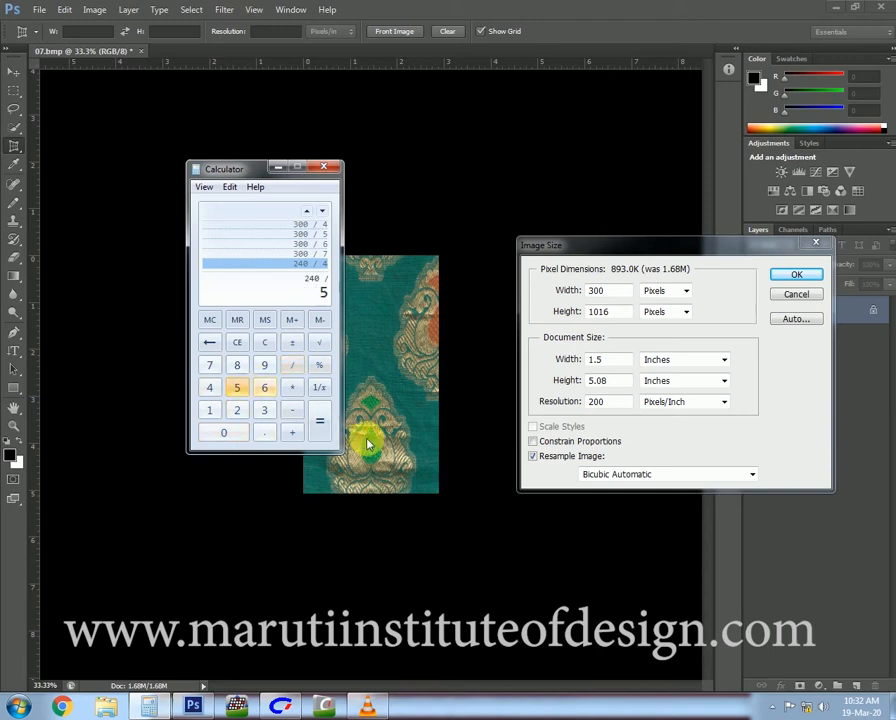
{"action": "left_click", "coordinate": [320, 421]}
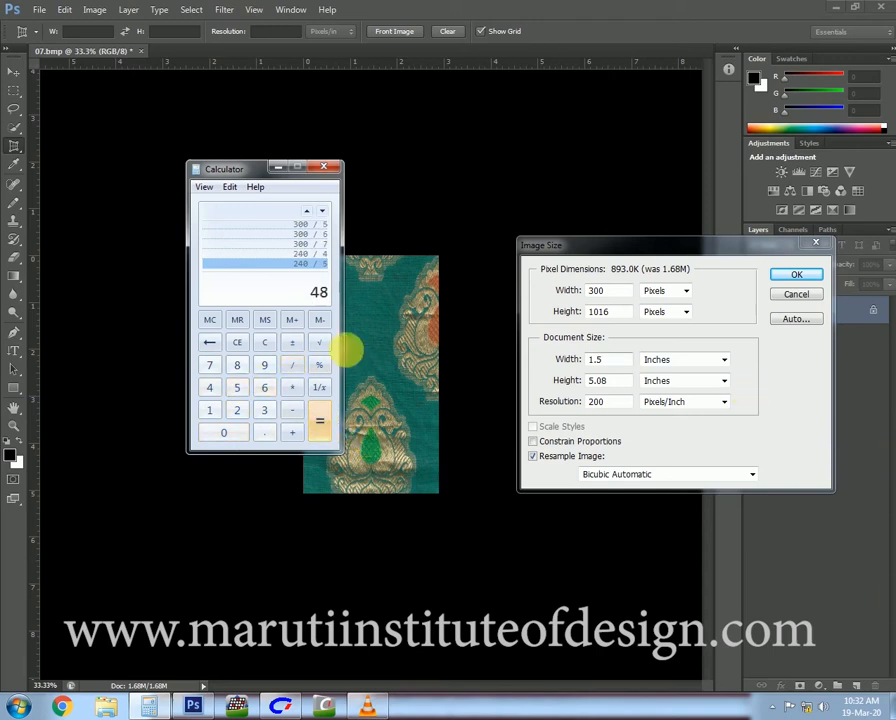
- Divide the candidate height of 240 by 6 in the Calculator
{"action": "left_click", "coordinate": [234, 412]}
{"action": "left_click", "coordinate": [210, 390]}
{"action": "left_click", "coordinate": [226, 434]}
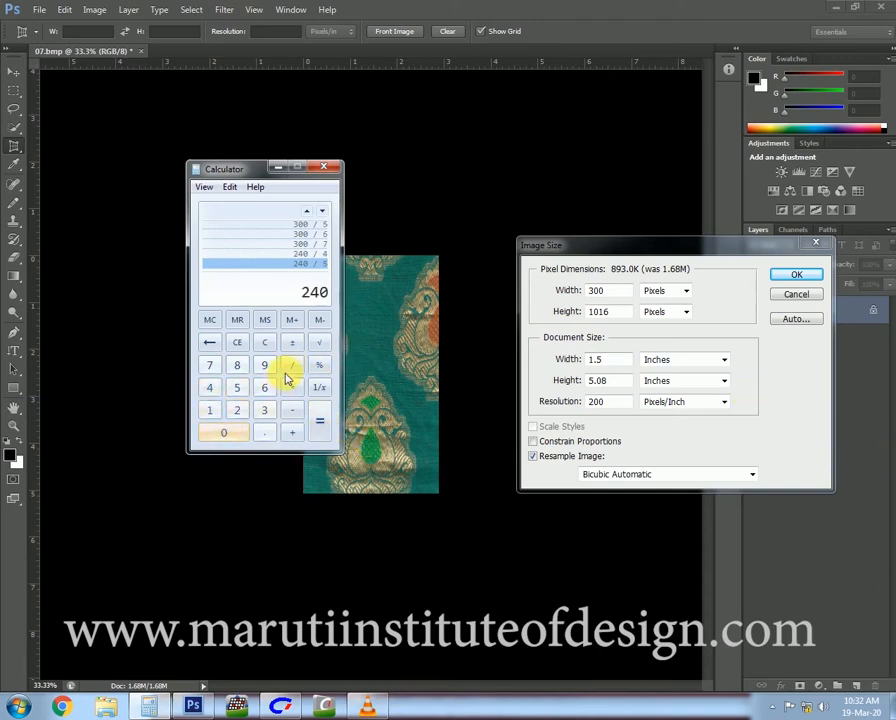
{"action": "left_click", "coordinate": [291, 366]}
{"action": "left_click", "coordinate": [264, 387]}
{"action": "left_click", "coordinate": [320, 428]}
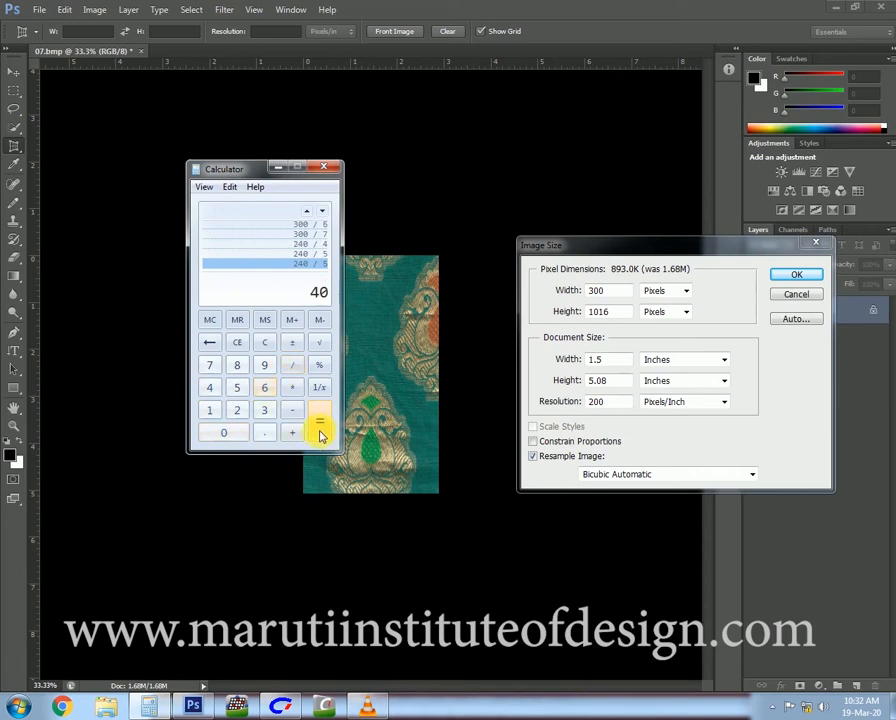
- Divide the candidate height of 240 by 7 in the Calculator
{"action": "left_click", "coordinate": [264, 410]}
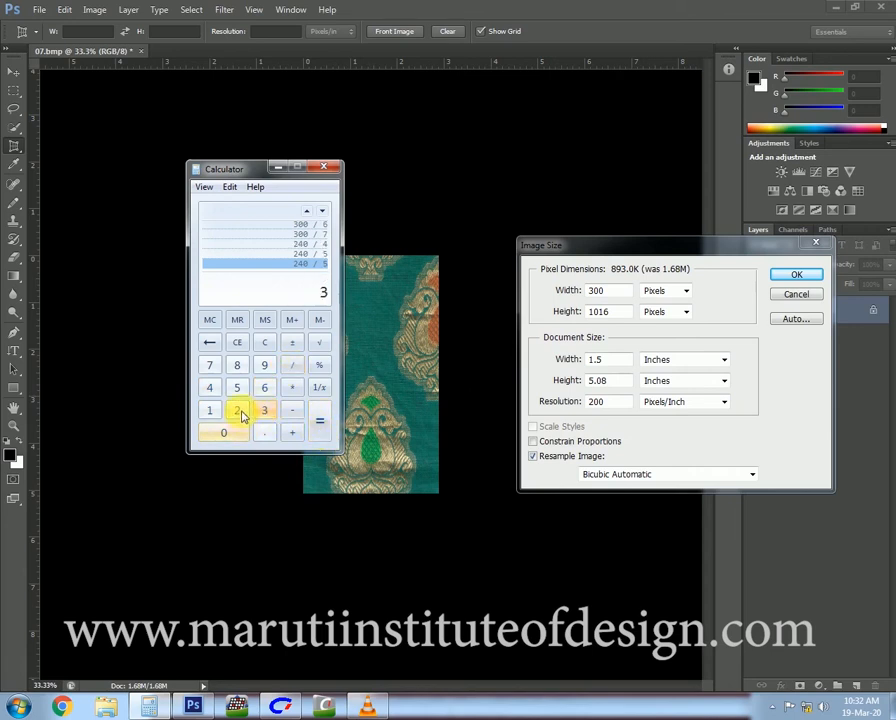
{"action": "left_click", "coordinate": [210, 343]}
{"action": "left_click", "coordinate": [238, 411]}
{"action": "left_click", "coordinate": [209, 388]}
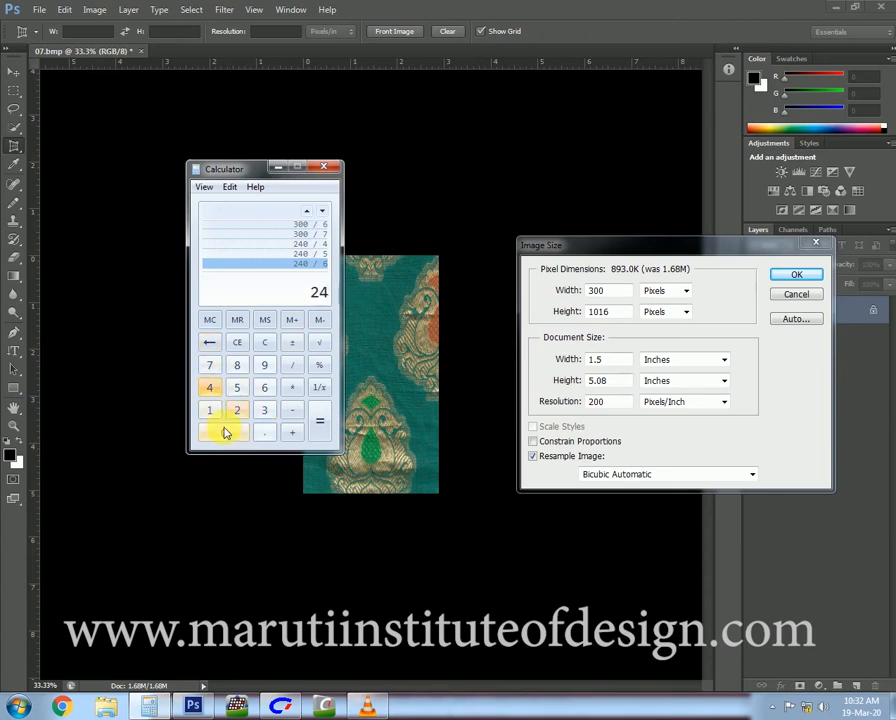
{"action": "left_click", "coordinate": [226, 432]}
{"action": "left_click", "coordinate": [291, 368]}
{"action": "left_click", "coordinate": [210, 365]}
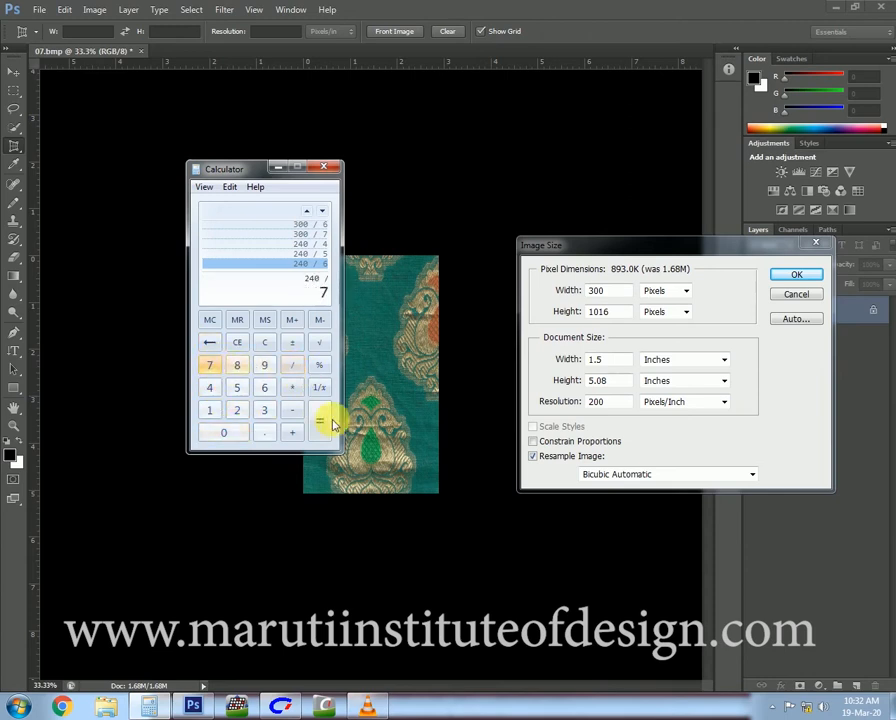
{"action": "left_click", "coordinate": [320, 426]}
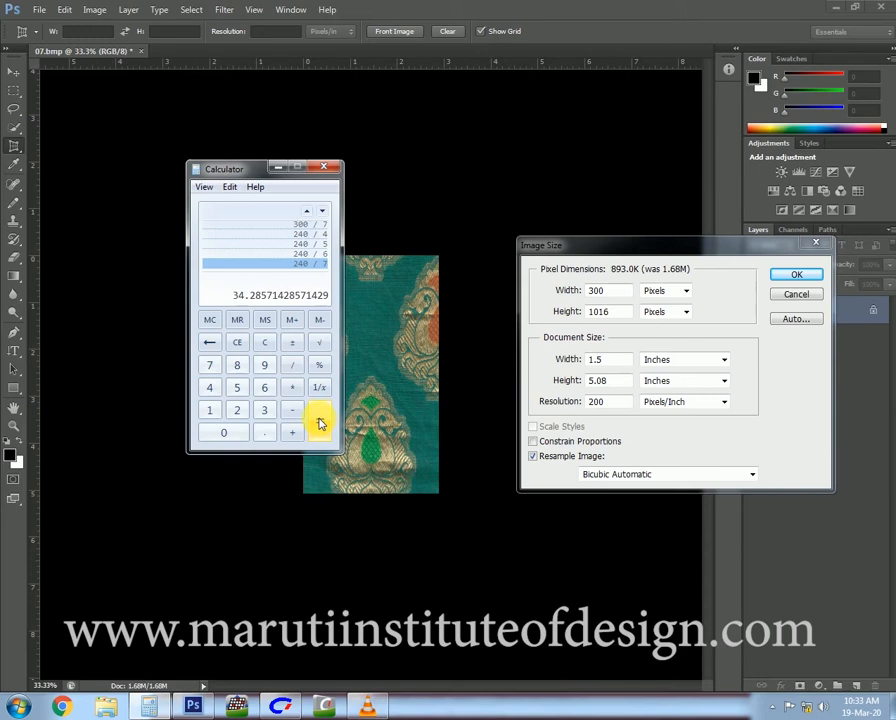
- Set the image height to 240 pixels and apply the new image size
{"action": "left_click", "coordinate": [610, 316]}
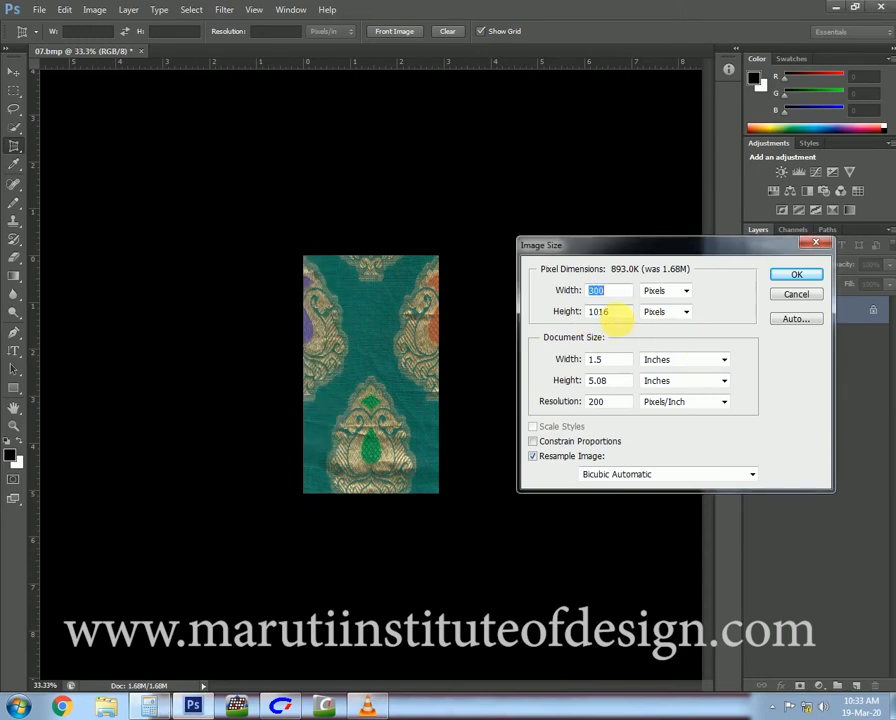
{"action": "double_click", "coordinate": [600, 311]}
{"action": "type", "text": "240"}
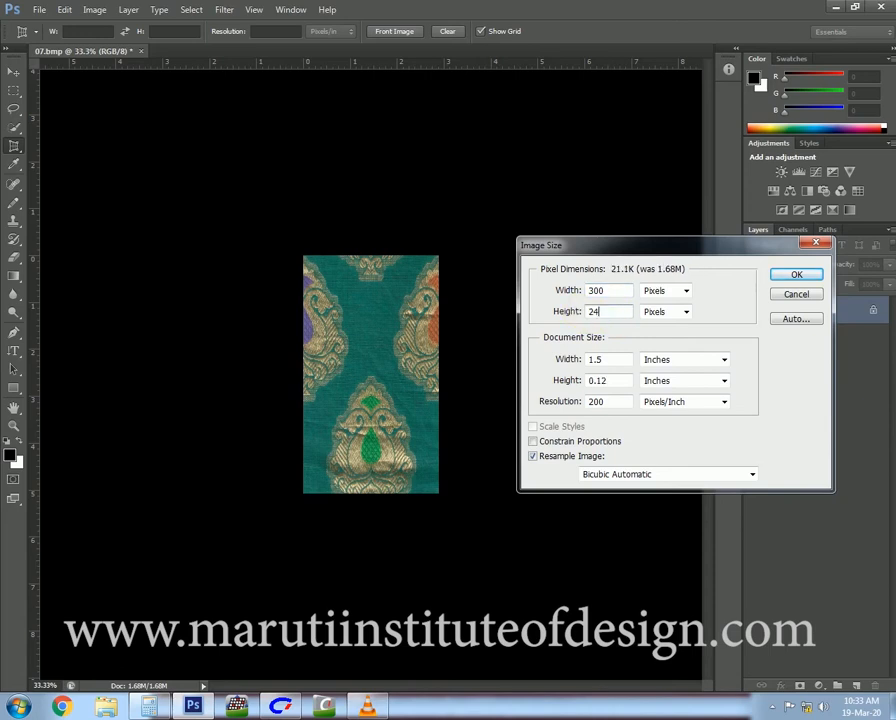
{"action": "left_click", "coordinate": [790, 276]}
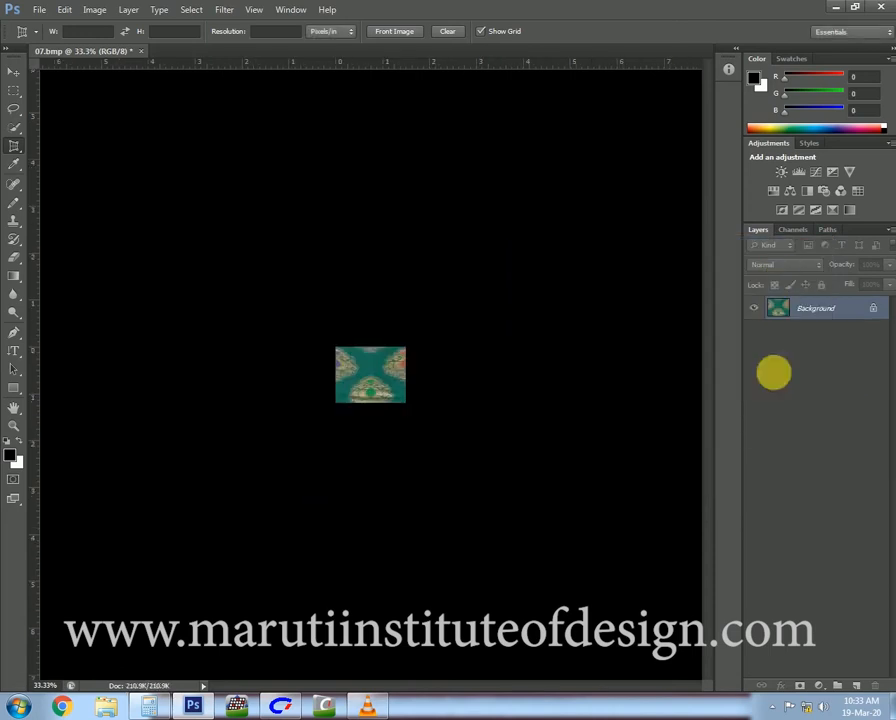
- Save the resized image to the Desktop as FIRST in BMP format, with the Windows file format and 24-bit depth
{"action": "left_click", "coordinate": [40, 11]}
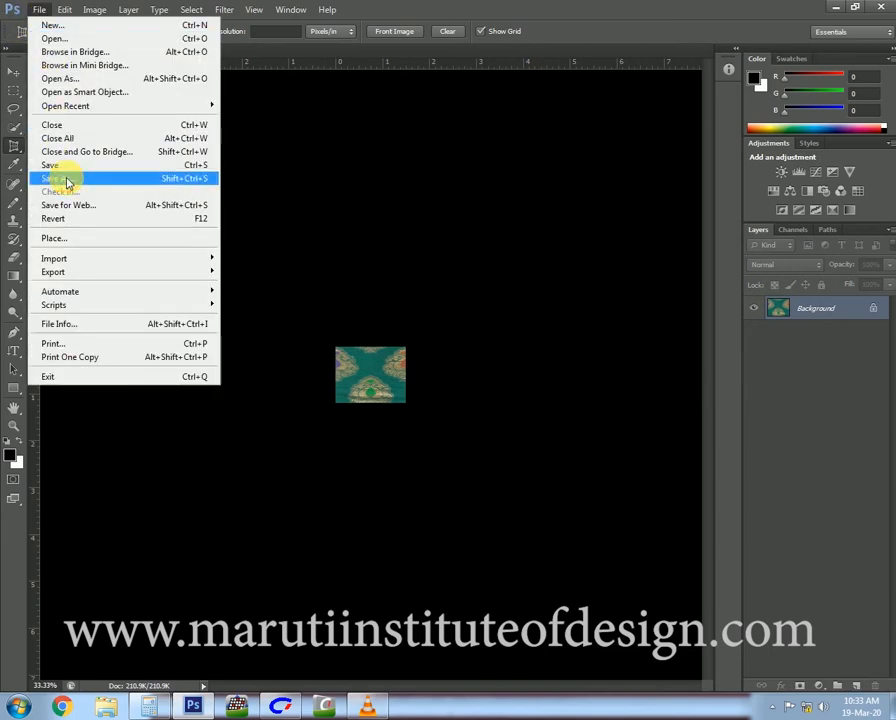
{"action": "left_click", "coordinate": [67, 180]}
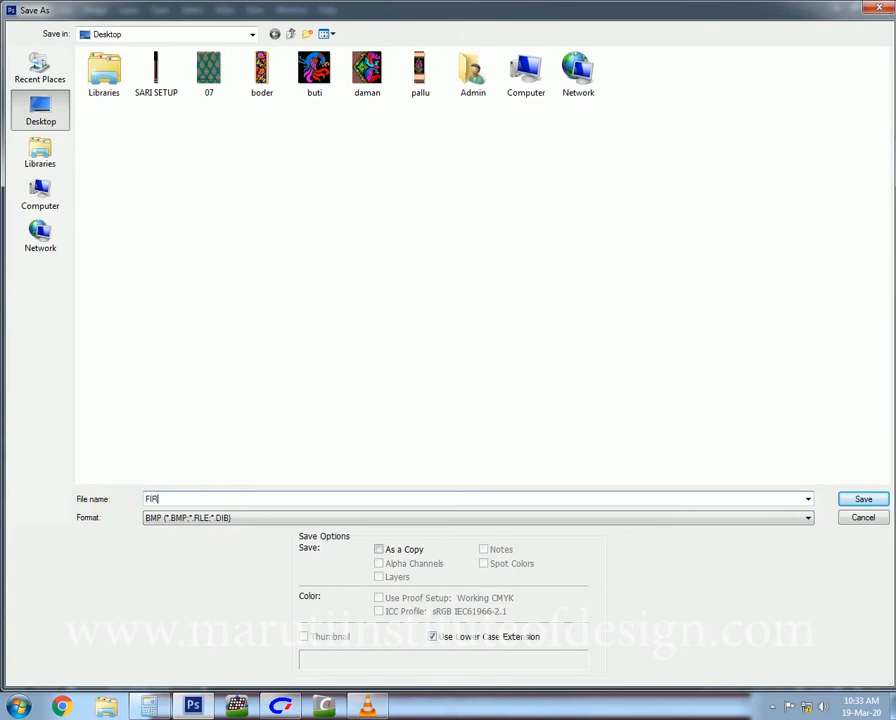
{"action": "left_click", "coordinate": [152, 517]}
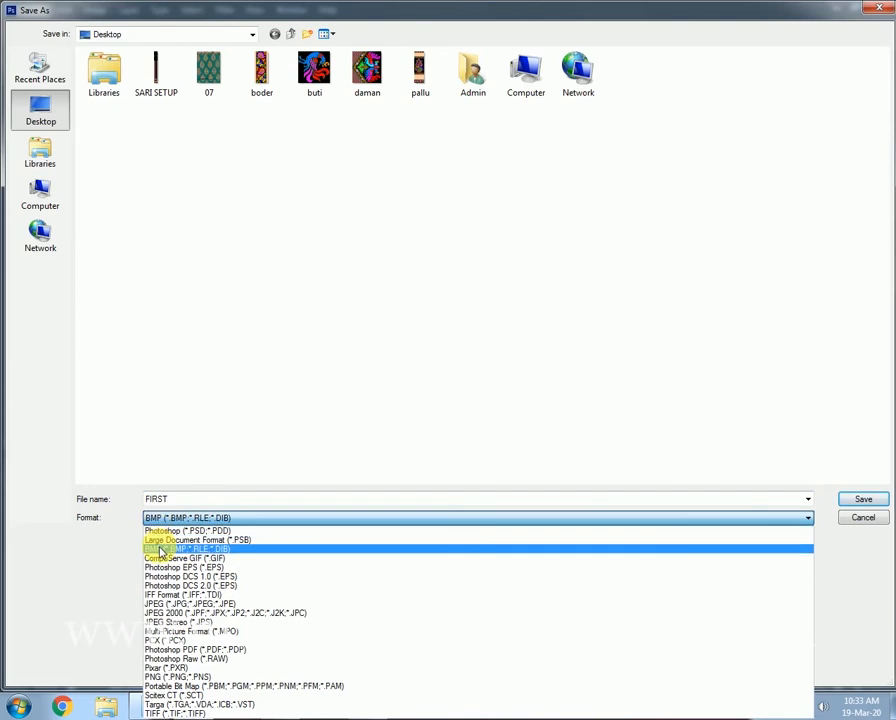
{"action": "left_click", "coordinate": [160, 550]}
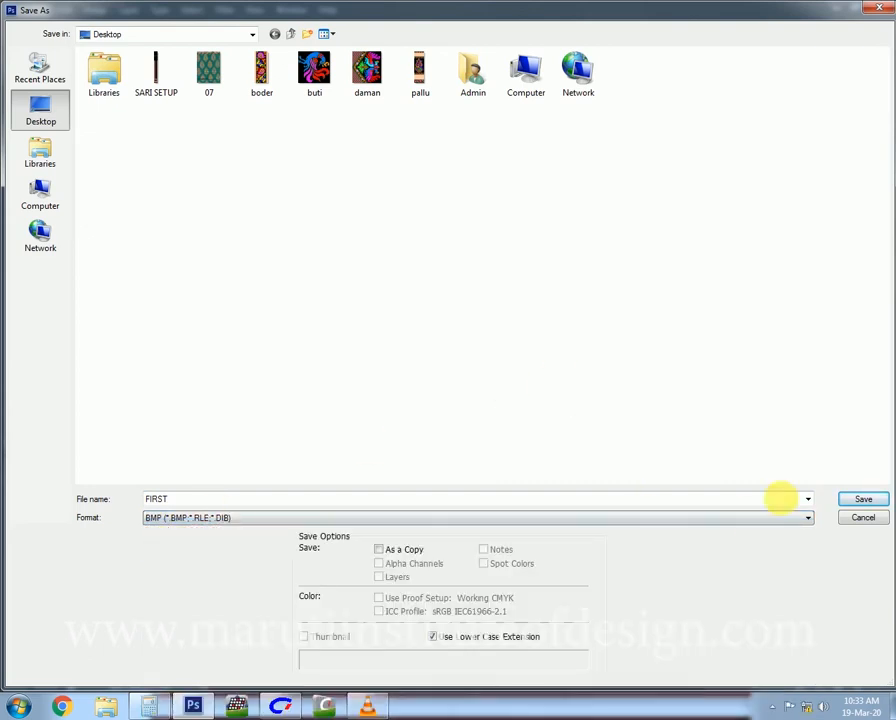
{"action": "left_click", "coordinate": [849, 503]}
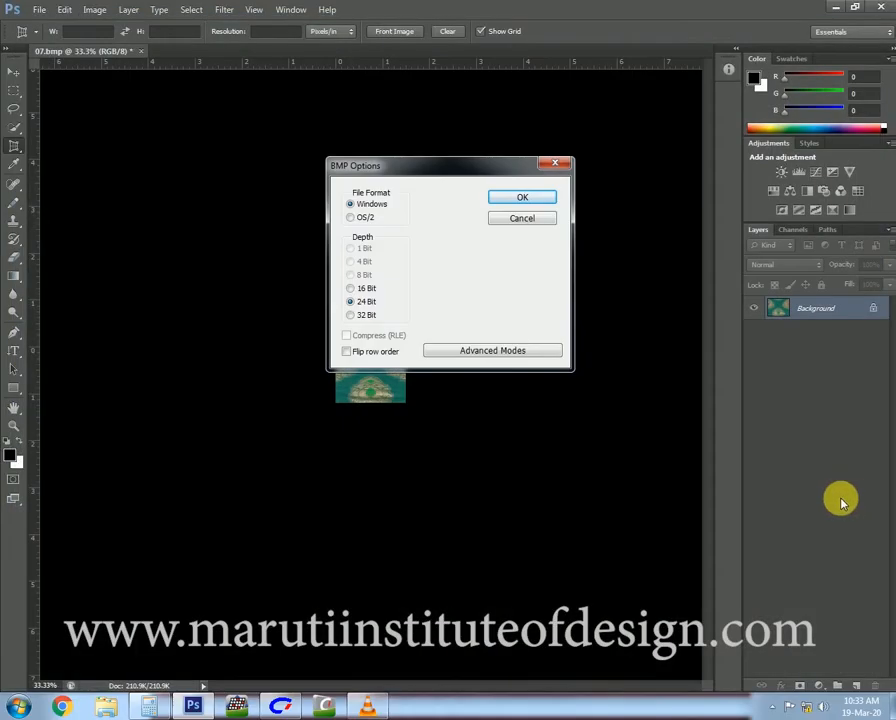
{"action": "left_click", "coordinate": [540, 200]}
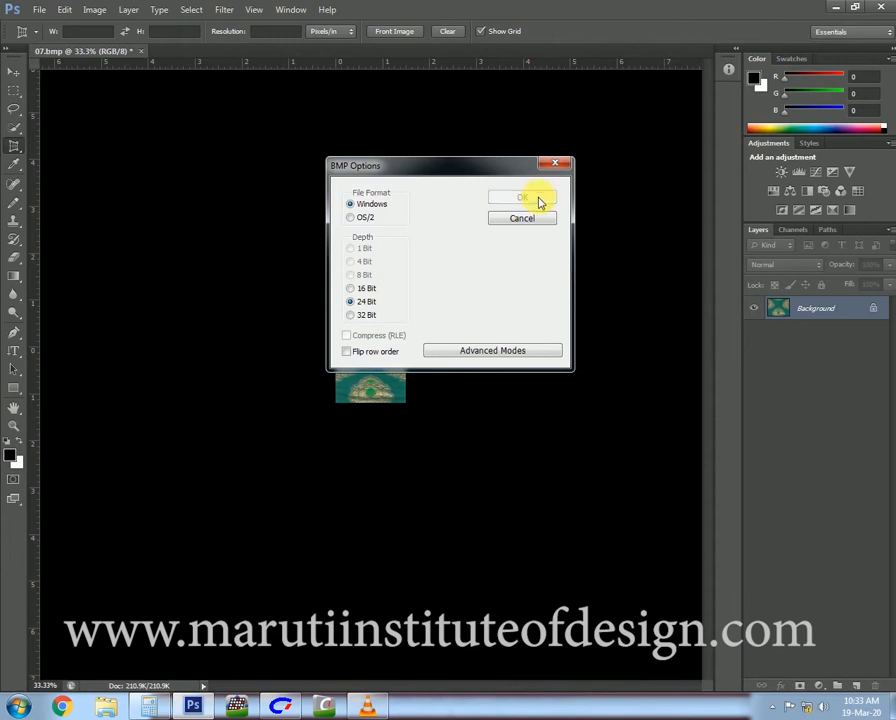
- Close Photoshop and switch to Texcelle
{"action": "left_click", "coordinate": [881, 9]}
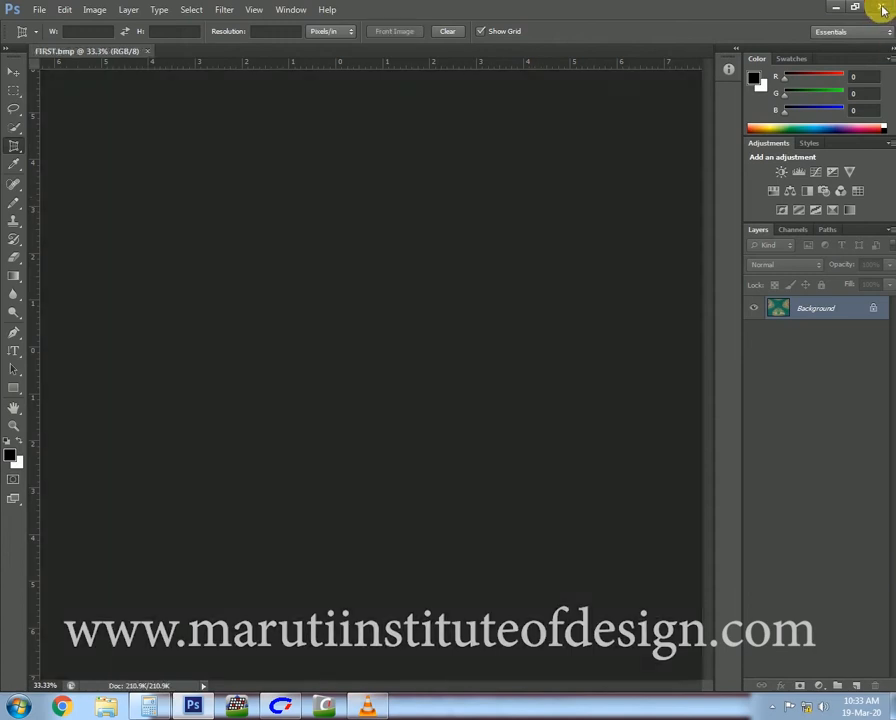
{"action": "left_click", "coordinate": [329, 709]}
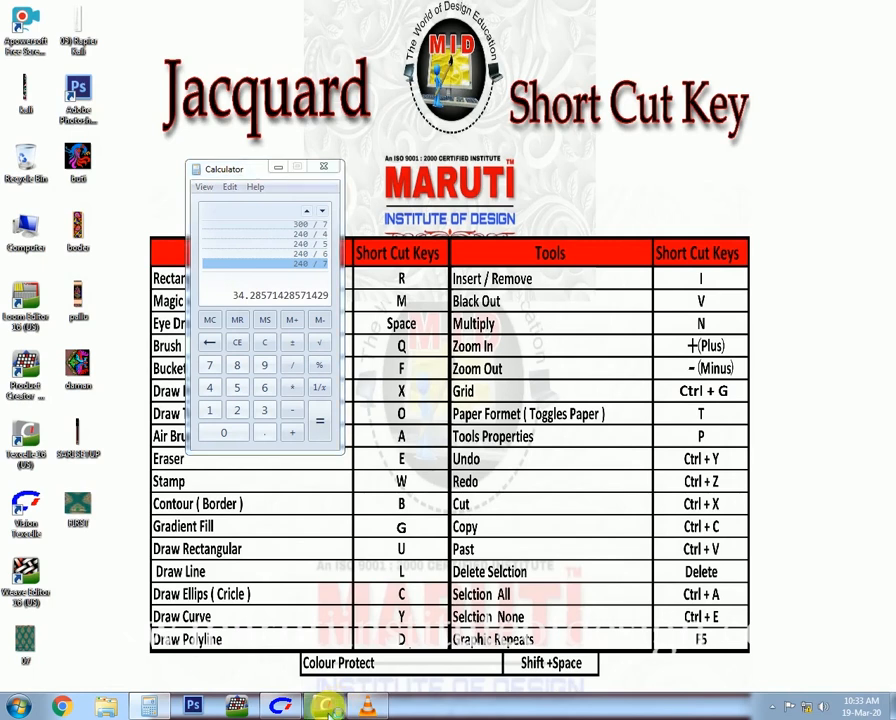
{"action": "left_click", "coordinate": [283, 705]}
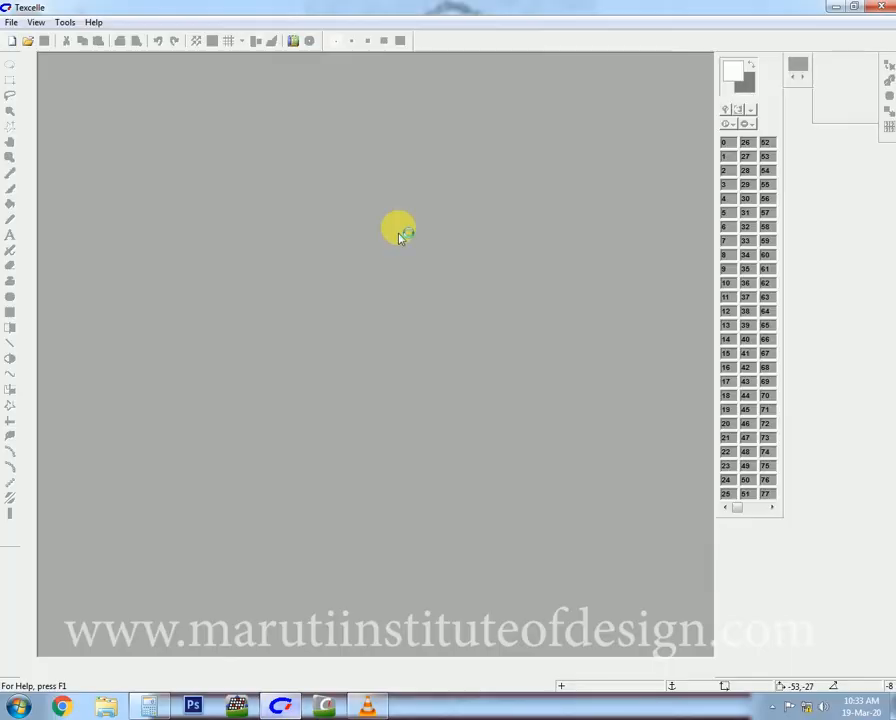
- Open the FIRST image from the Desktop, with the file type filter set to All Files
{"action": "left_click", "coordinate": [27, 41]}
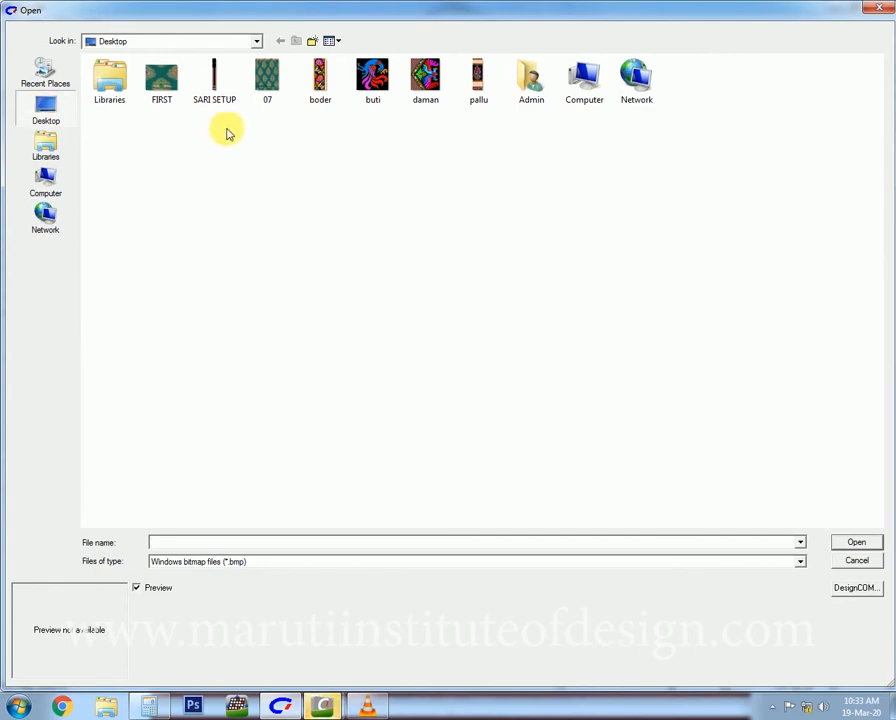
{"action": "left_click", "coordinate": [220, 563]}
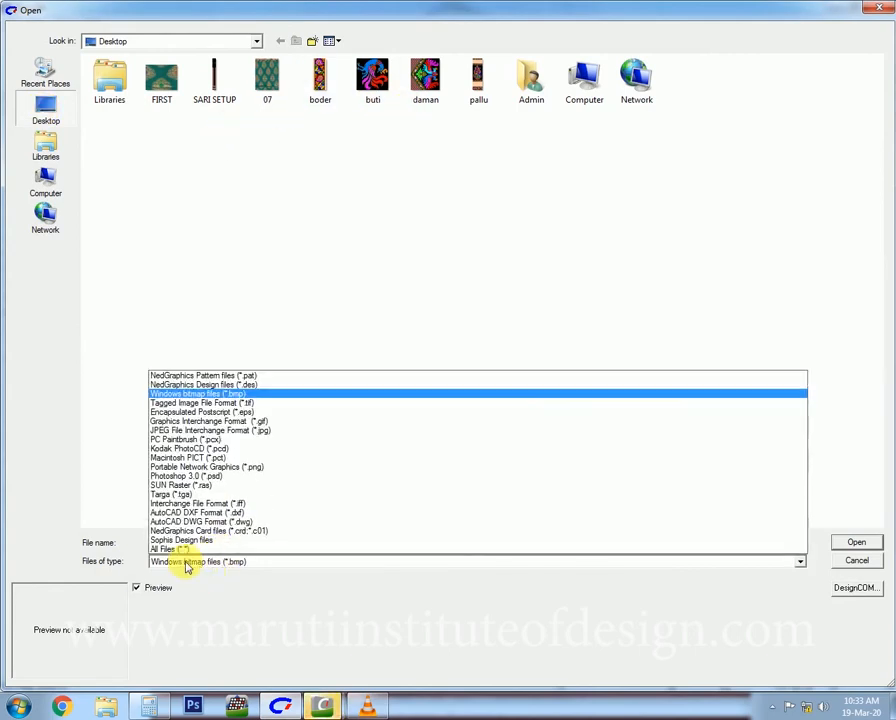
{"action": "left_click", "coordinate": [176, 550]}
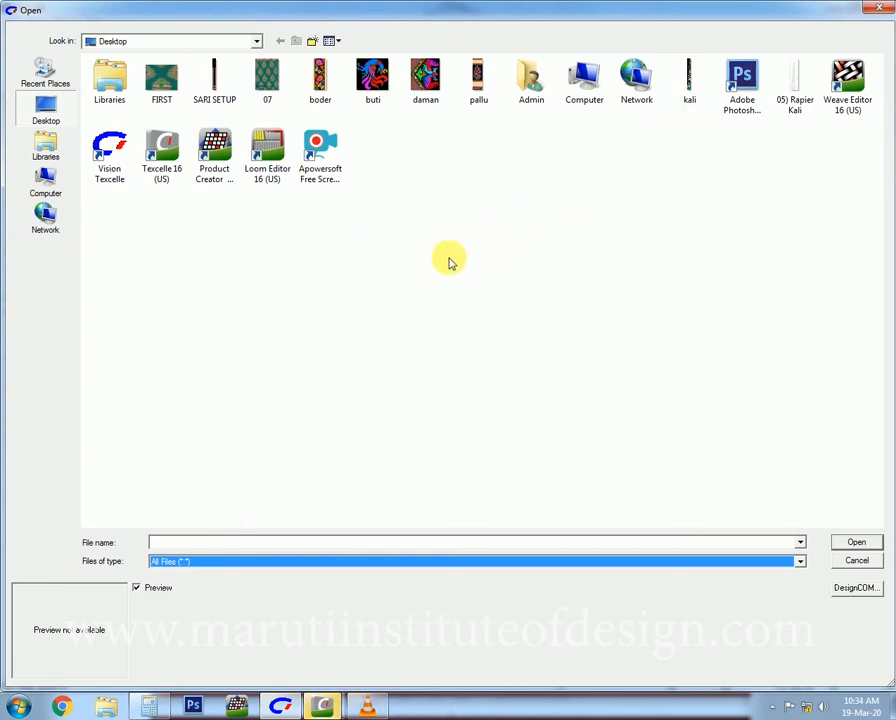
{"action": "left_click", "coordinate": [161, 78]}
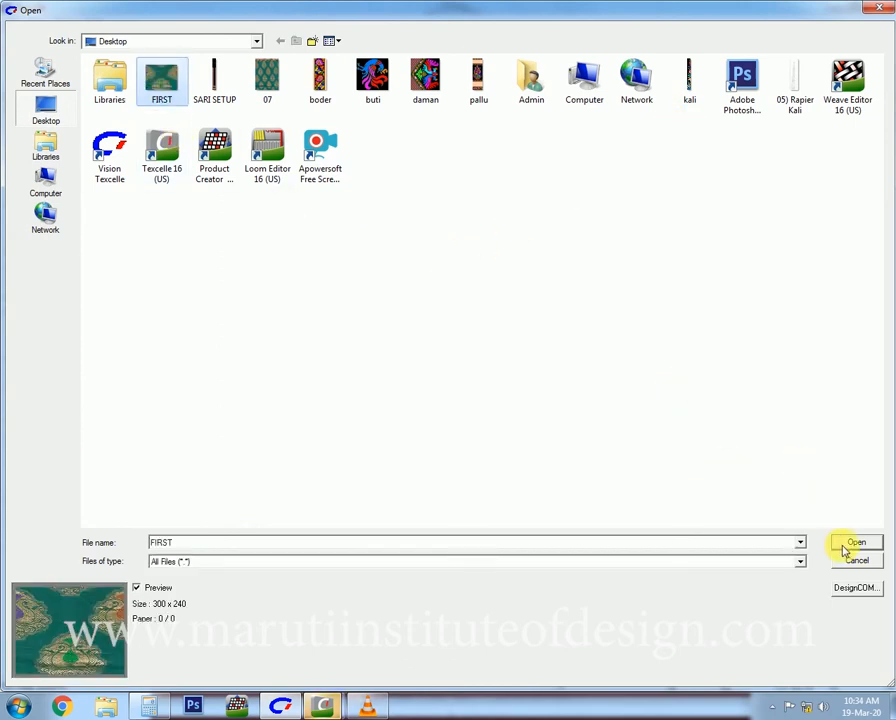
{"action": "left_click", "coordinate": [845, 545]}
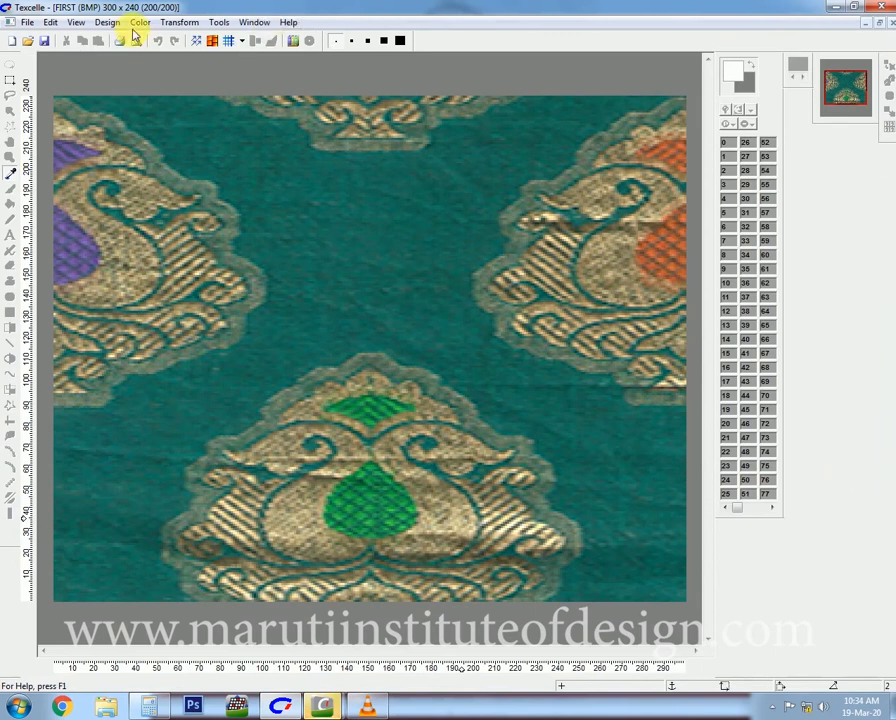
- Reduce the image to 100 colours using Convert to design file (PHOTO)
{"action": "left_click", "coordinate": [139, 24]}
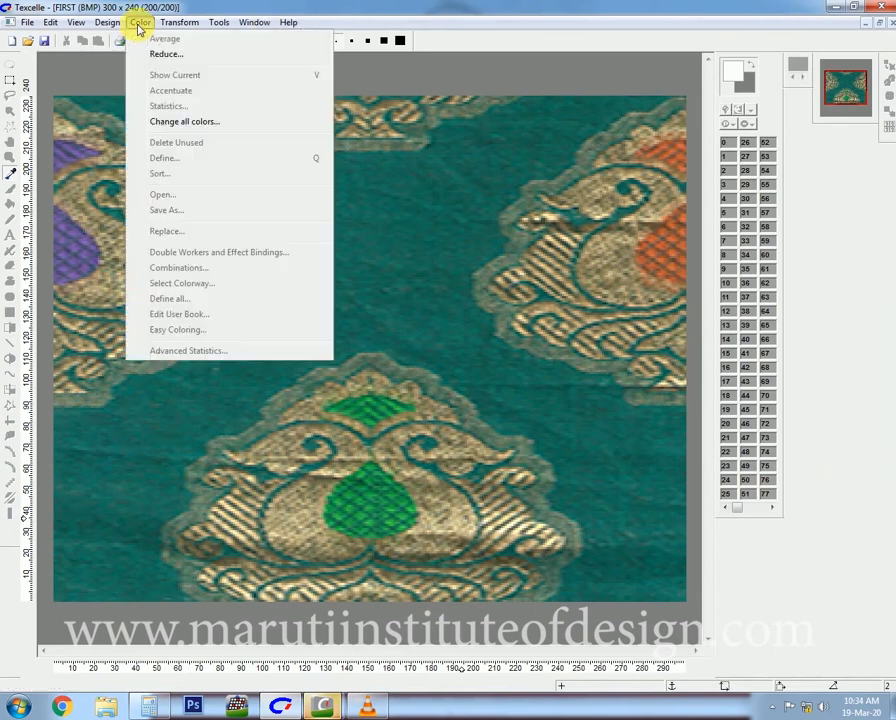
{"action": "left_click", "coordinate": [158, 54]}
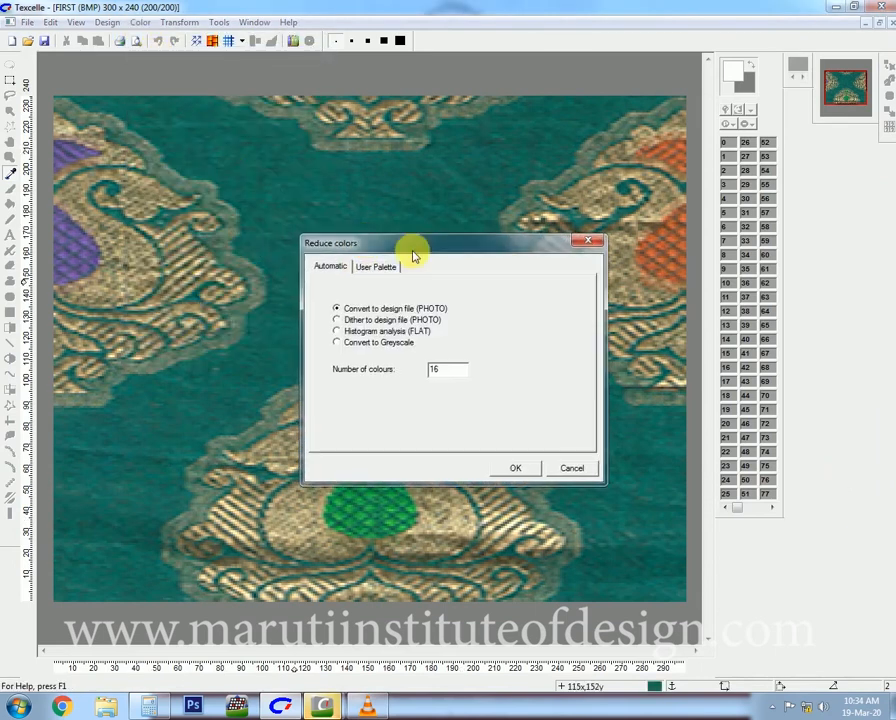
{"action": "left_click_drag", "start_coordinate": [413, 256], "coordinate": [535, 265]}
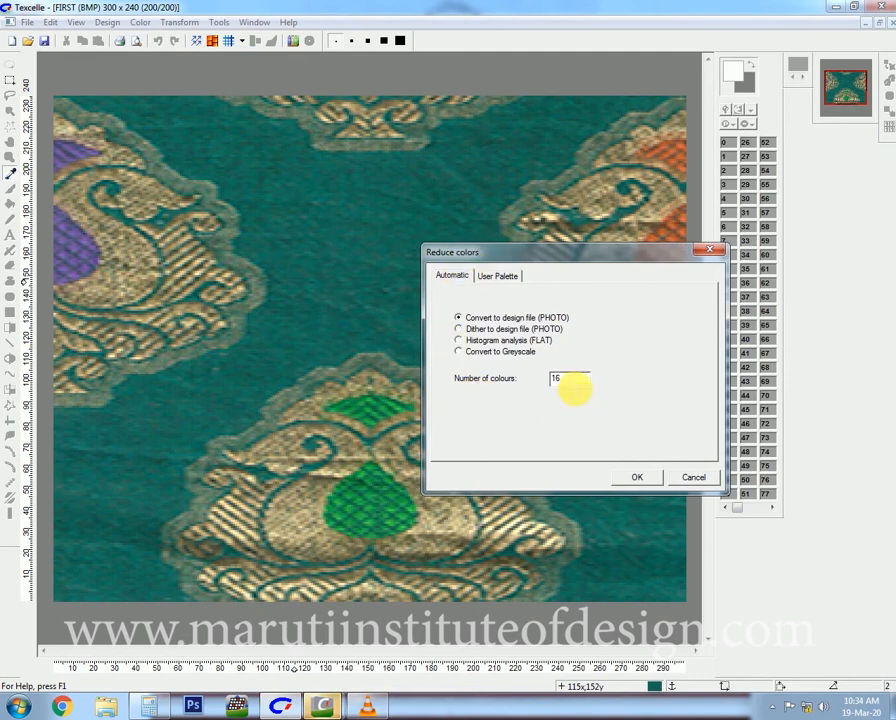
{"action": "left_click_drag", "start_coordinate": [571, 387], "coordinate": [510, 399]}
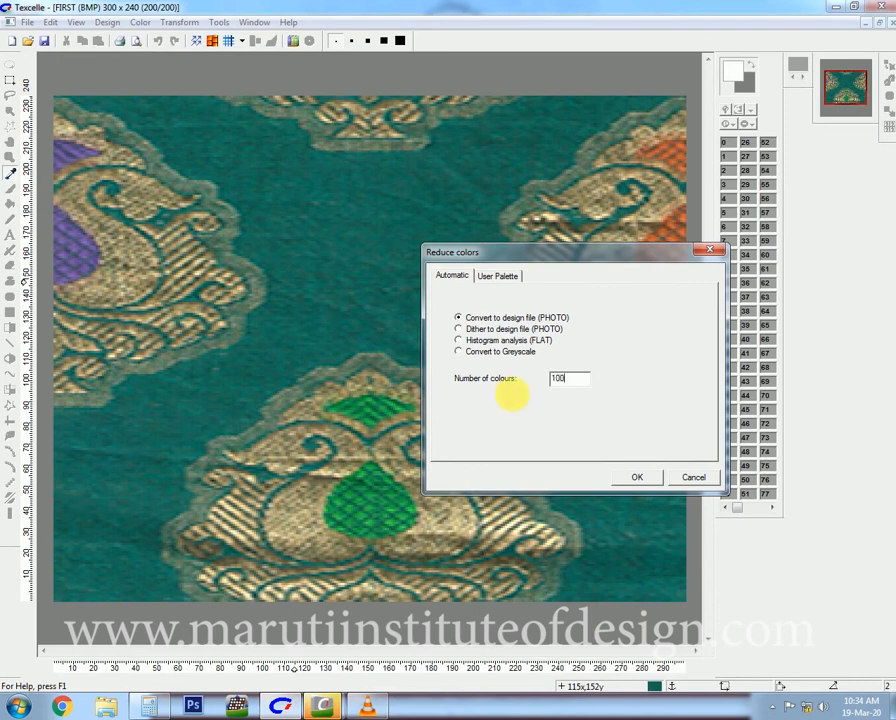
{"action": "left_click", "coordinate": [632, 480]}
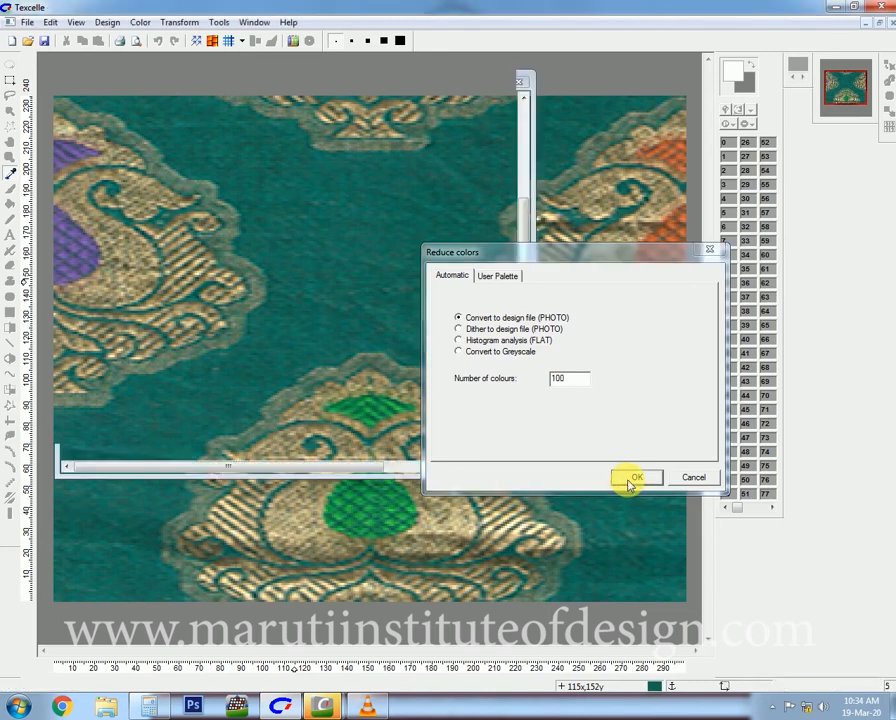
{"action": "left_click", "coordinate": [28, 22]}
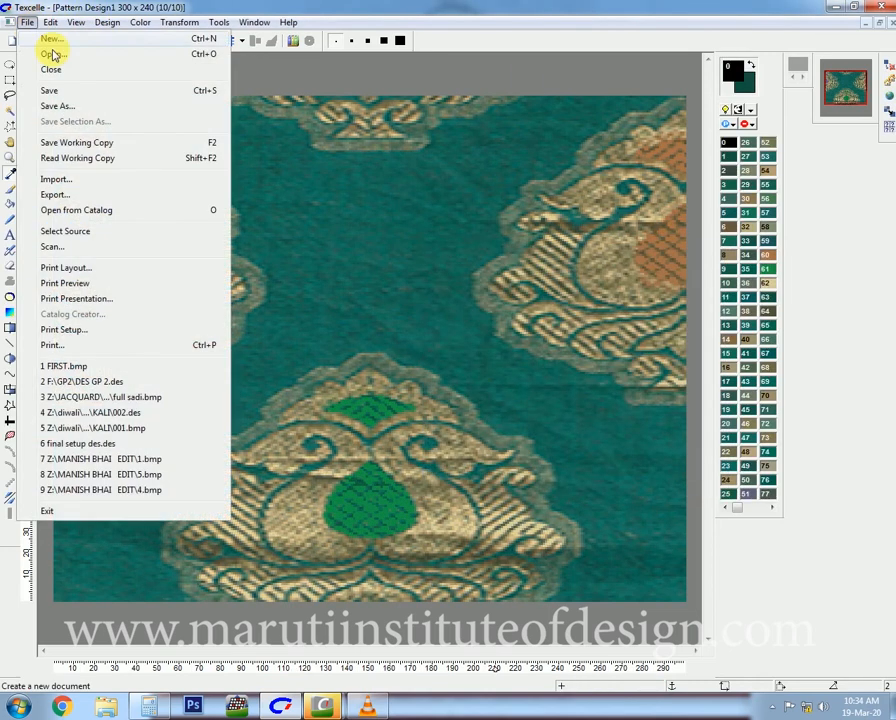
{"action": "mouse_move", "coordinate": [107, 24]}
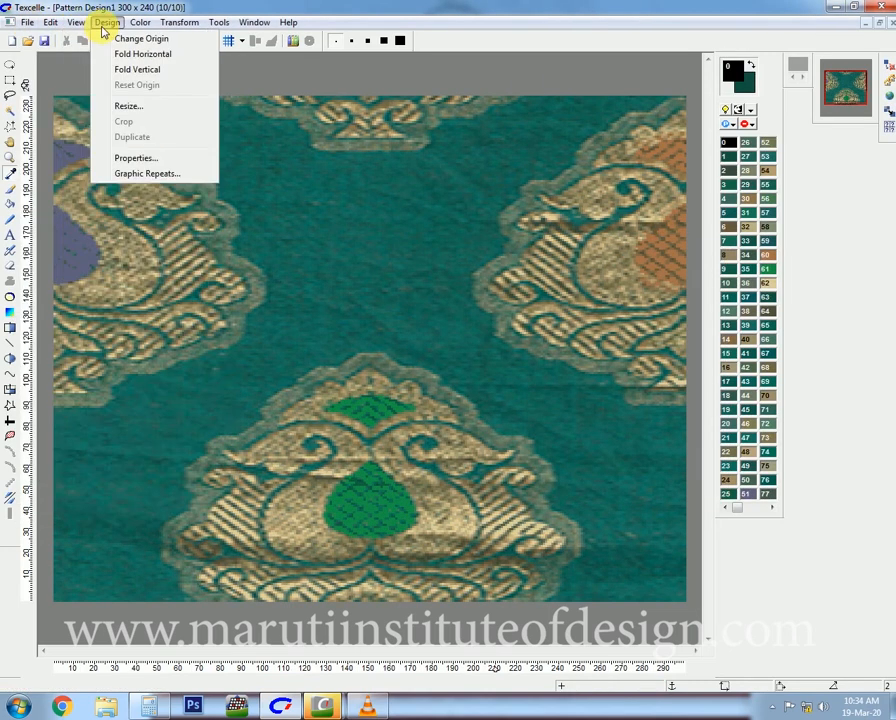
{"action": "left_click", "coordinate": [128, 107]}
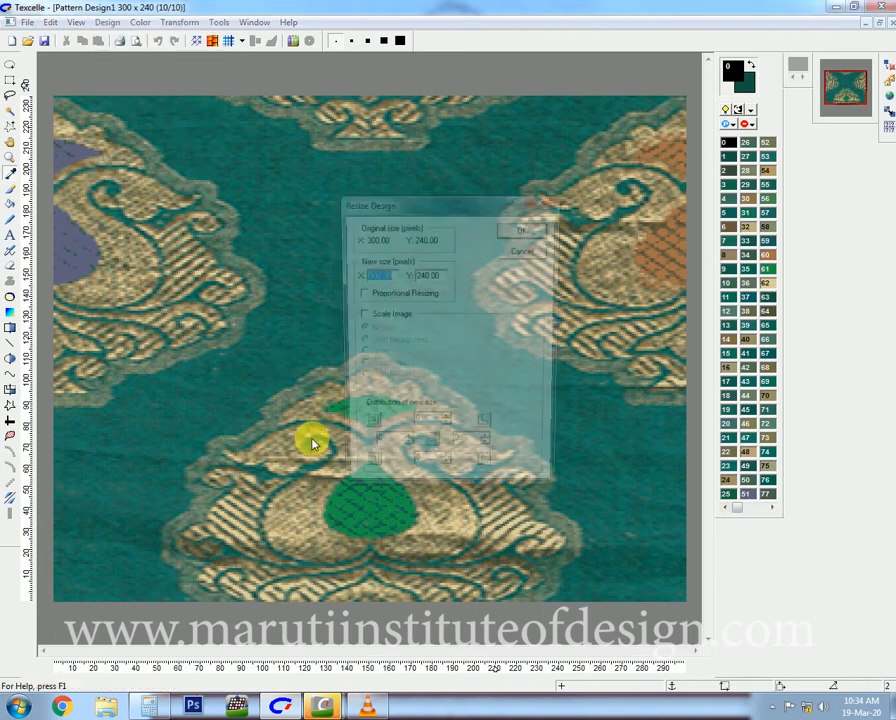
{"action": "key", "text": "Escape"}
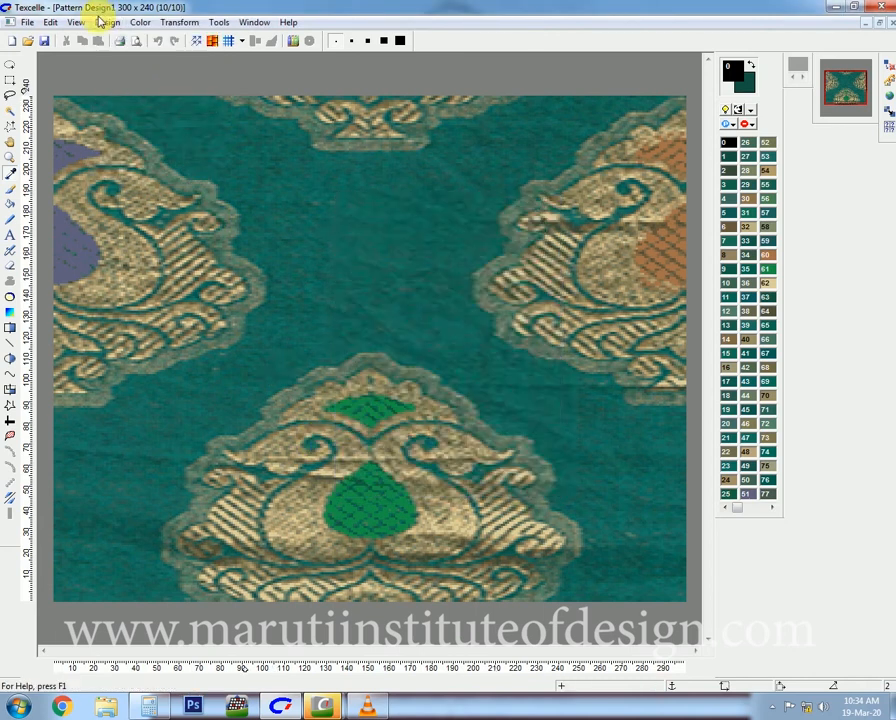
{"action": "left_click", "coordinate": [107, 22]}
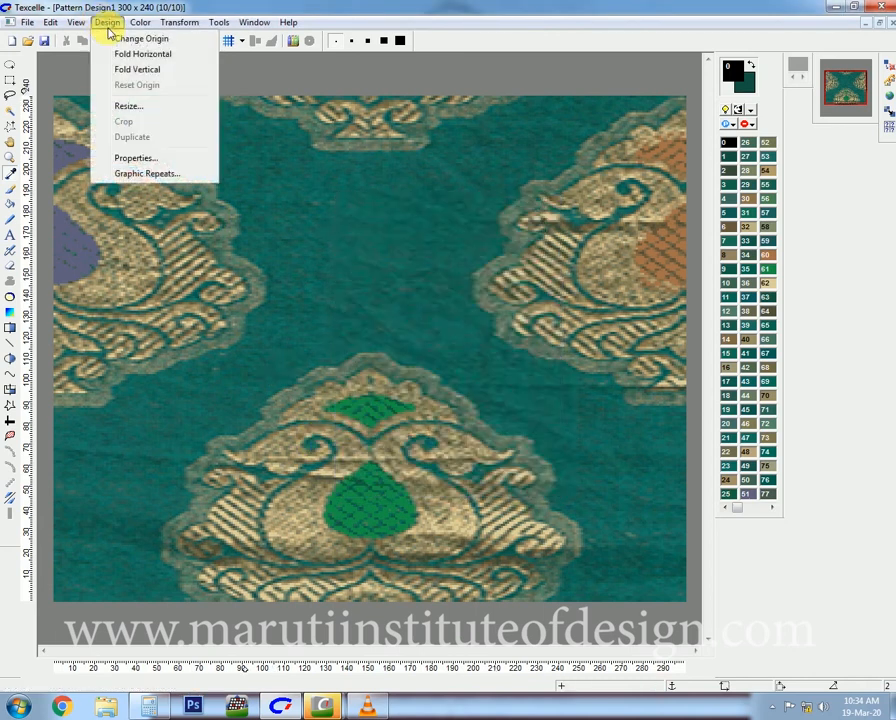
{"action": "left_click", "coordinate": [147, 161]}
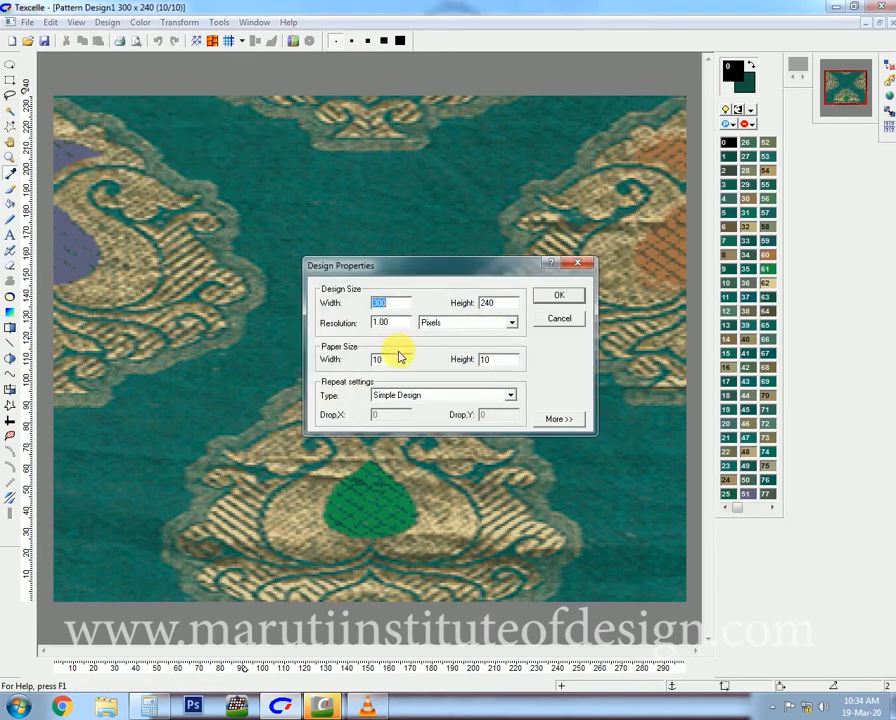
{"action": "left_click", "coordinate": [559, 318]}
- Set the design's paper size to 96 wide by 48 high and display the design in paper format
{"action": "left_click", "coordinate": [107, 22]}
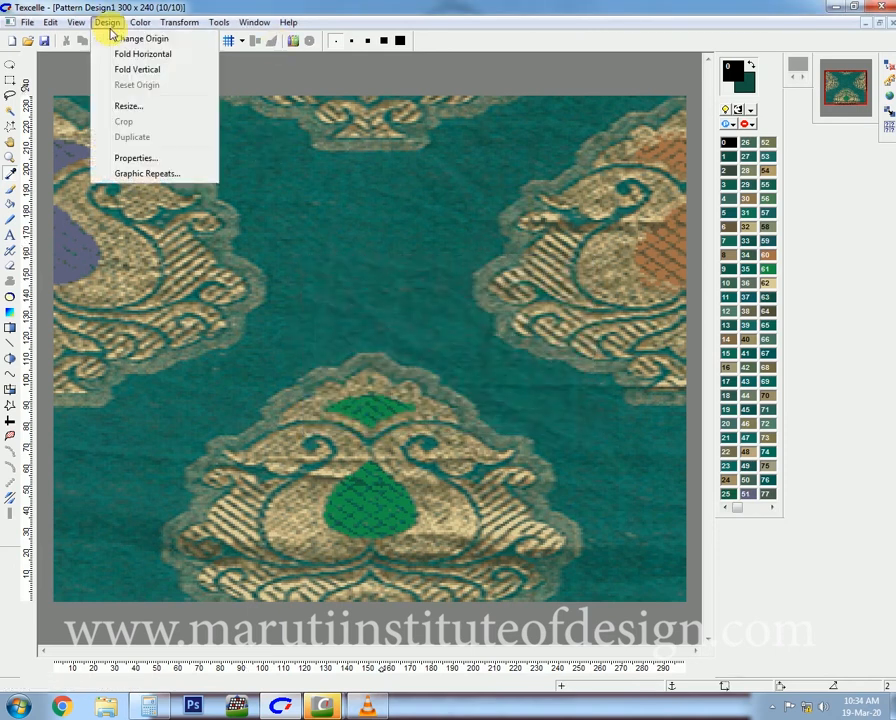
{"action": "left_click", "coordinate": [147, 161]}
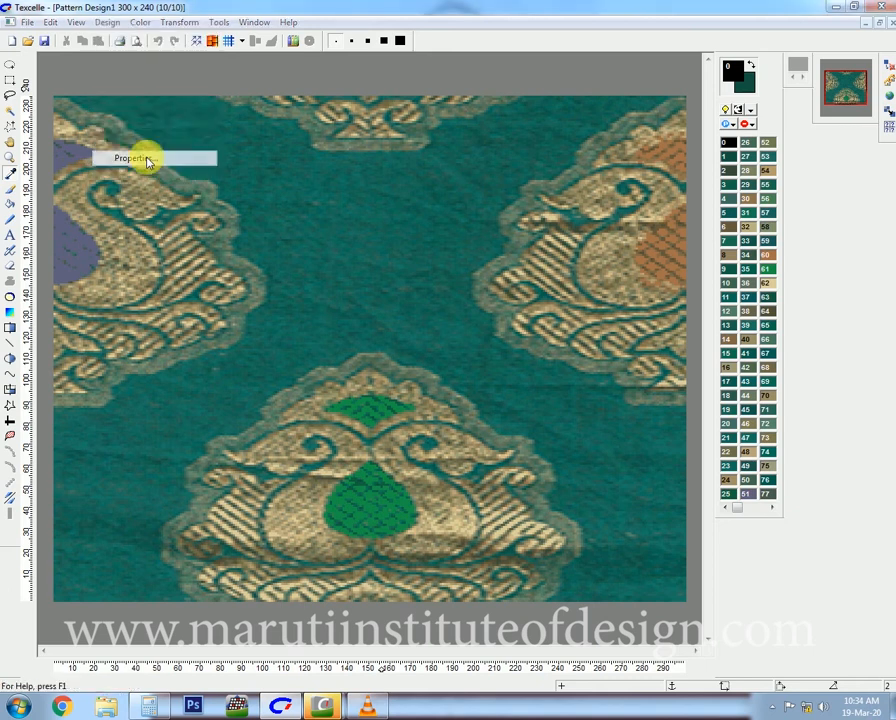
{"action": "double_click", "coordinate": [392, 362]}
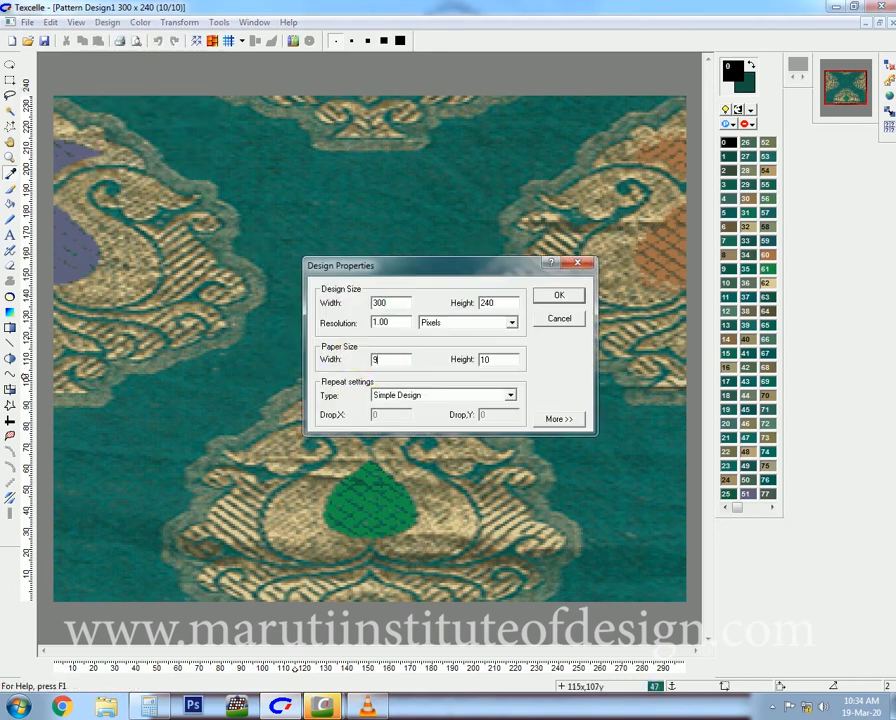
{"action": "key", "text": "Tab"}
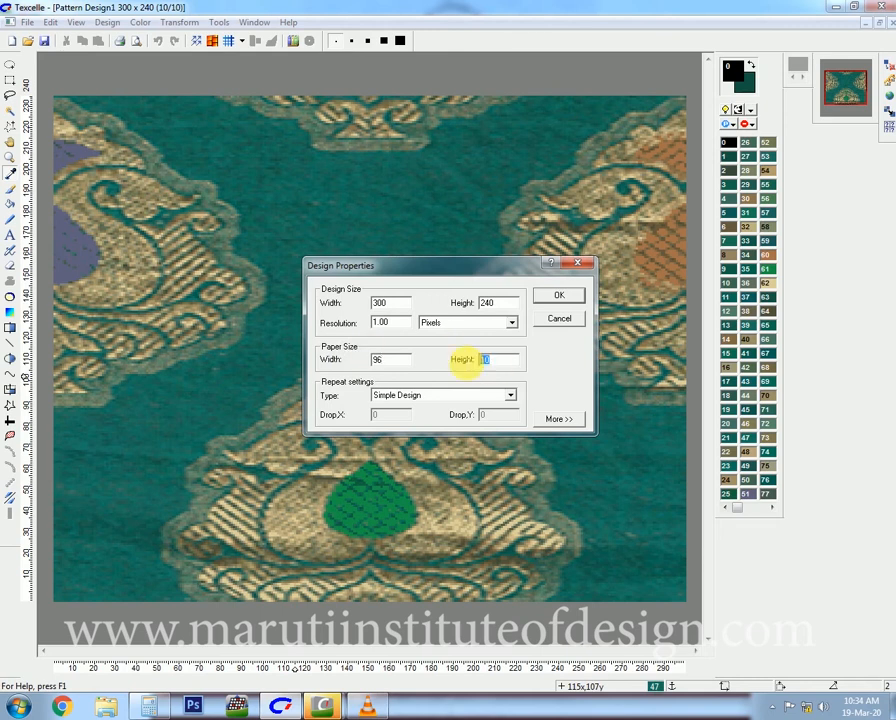
{"action": "type", "text": "48"}
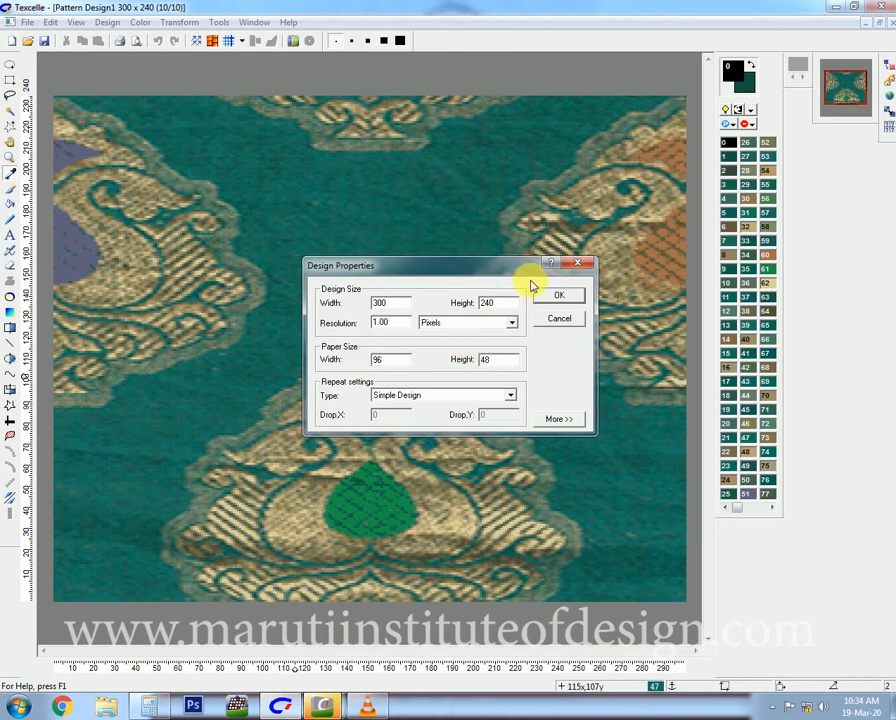
{"action": "left_click", "coordinate": [544, 294]}
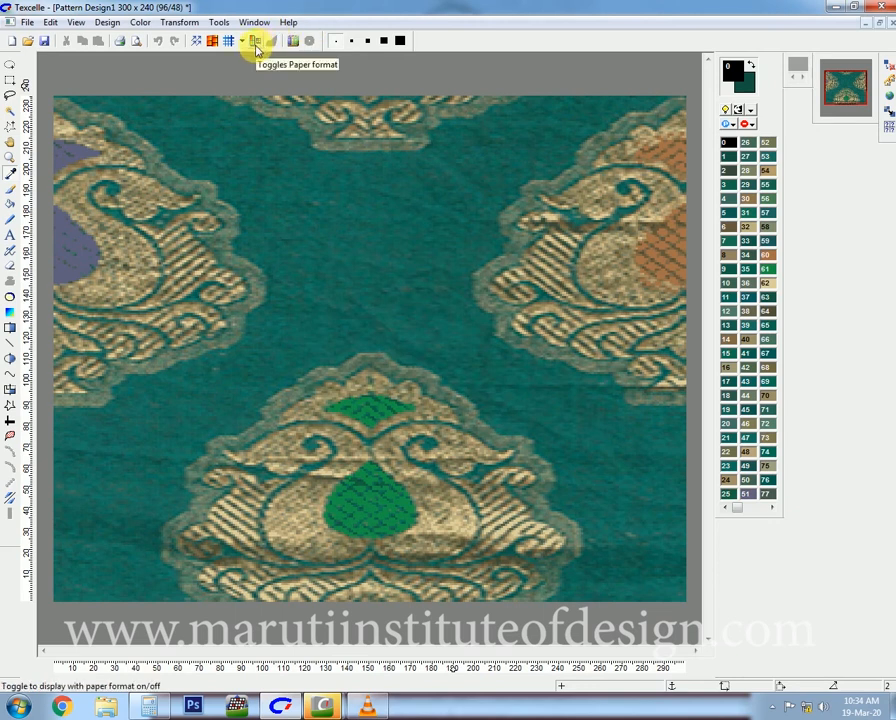
{"action": "left_click", "coordinate": [256, 46]}
{"action": "left_click", "coordinate": [256, 46]}
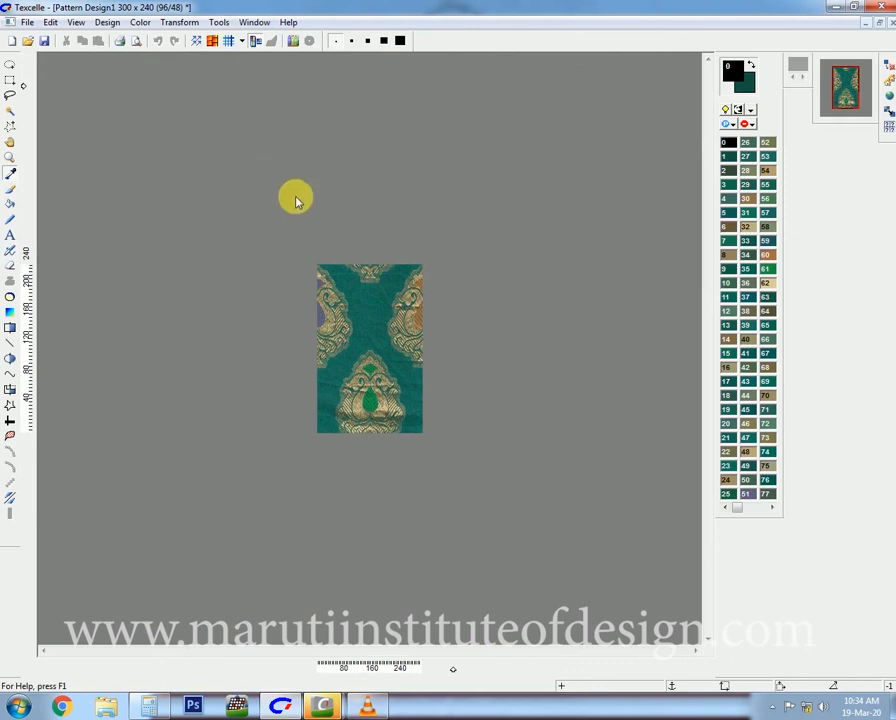
- Save the design to the Desktop under the existing name FIRST as a Sophis Design file, and close the Texcelle window holding it
{"action": "scroll", "coordinate": [295, 201], "scroll_direction": "up", "scroll_amount": 2}
{"action": "scroll", "coordinate": [453, 86], "scroll_direction": "down", "scroll_amount": 1}
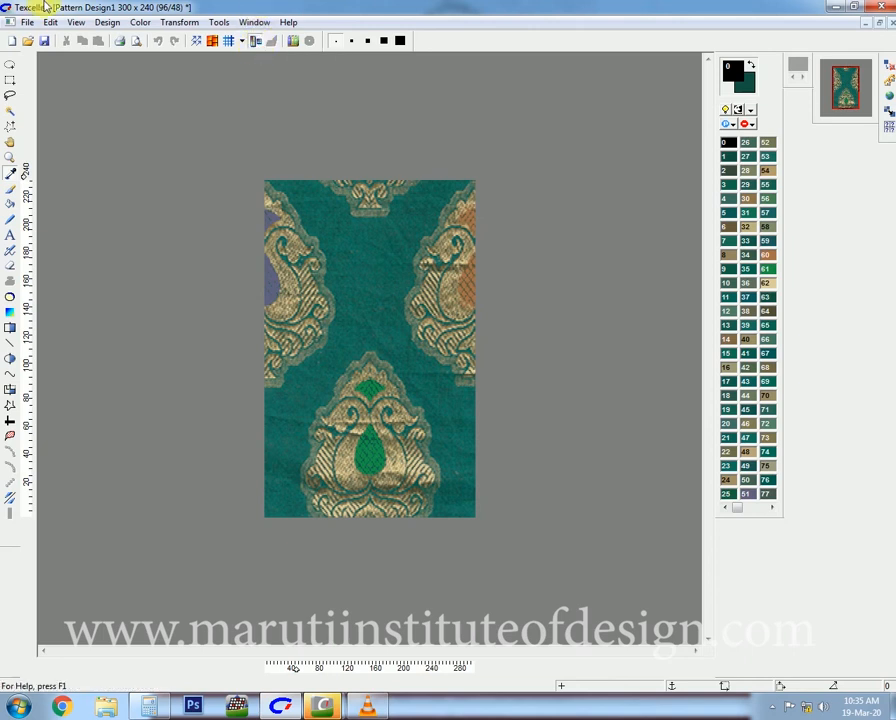
{"action": "left_click", "coordinate": [44, 41]}
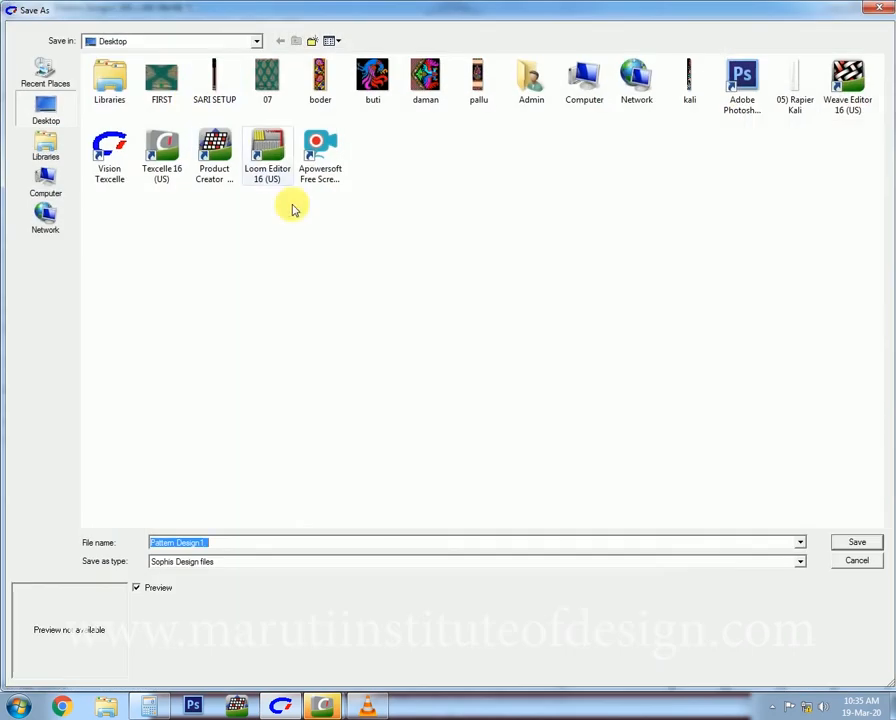
{"action": "left_click", "coordinate": [161, 78]}
{"action": "left_click", "coordinate": [848, 540]}
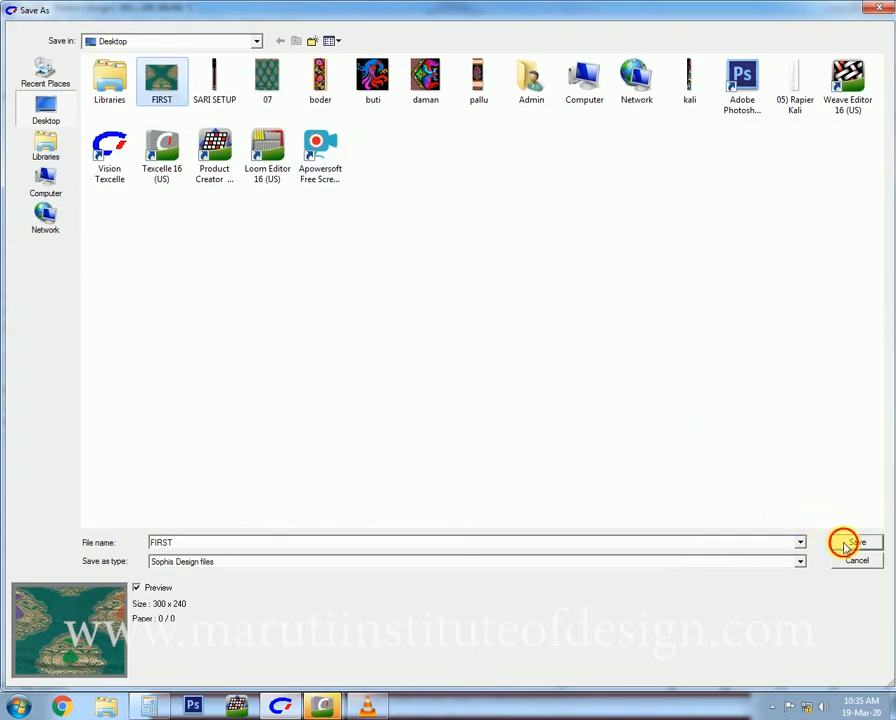
{"action": "left_click", "coordinate": [498, 360]}
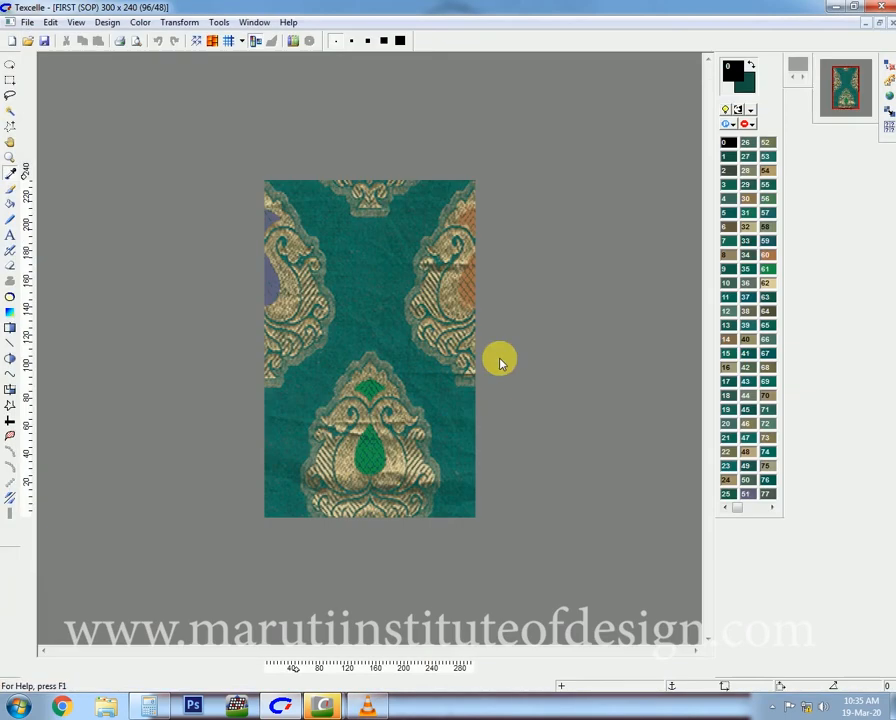
{"action": "left_click", "coordinate": [879, 12]}
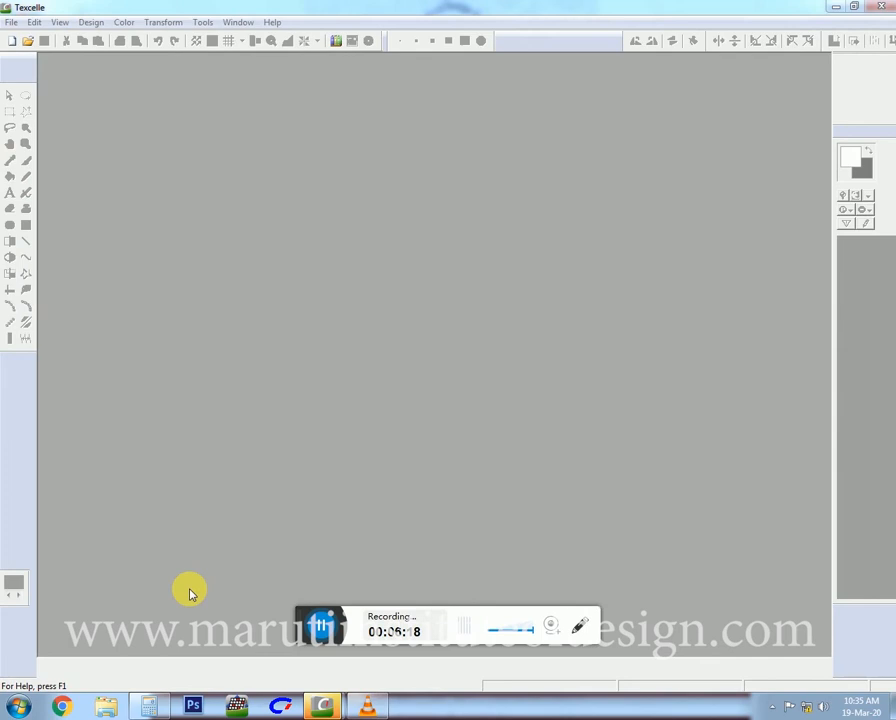
{"action": "left_click", "coordinate": [318, 626]}
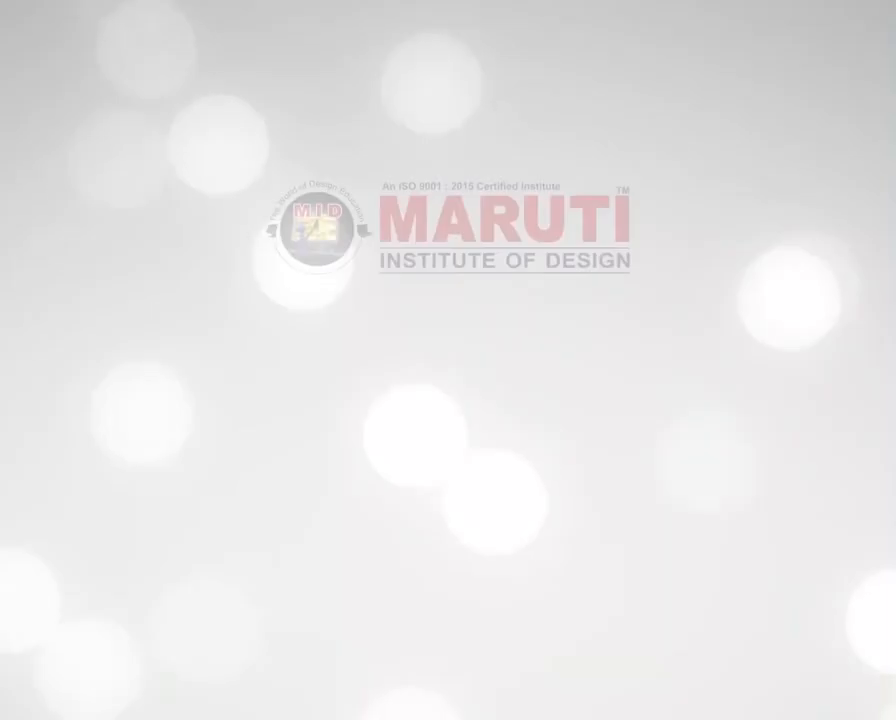